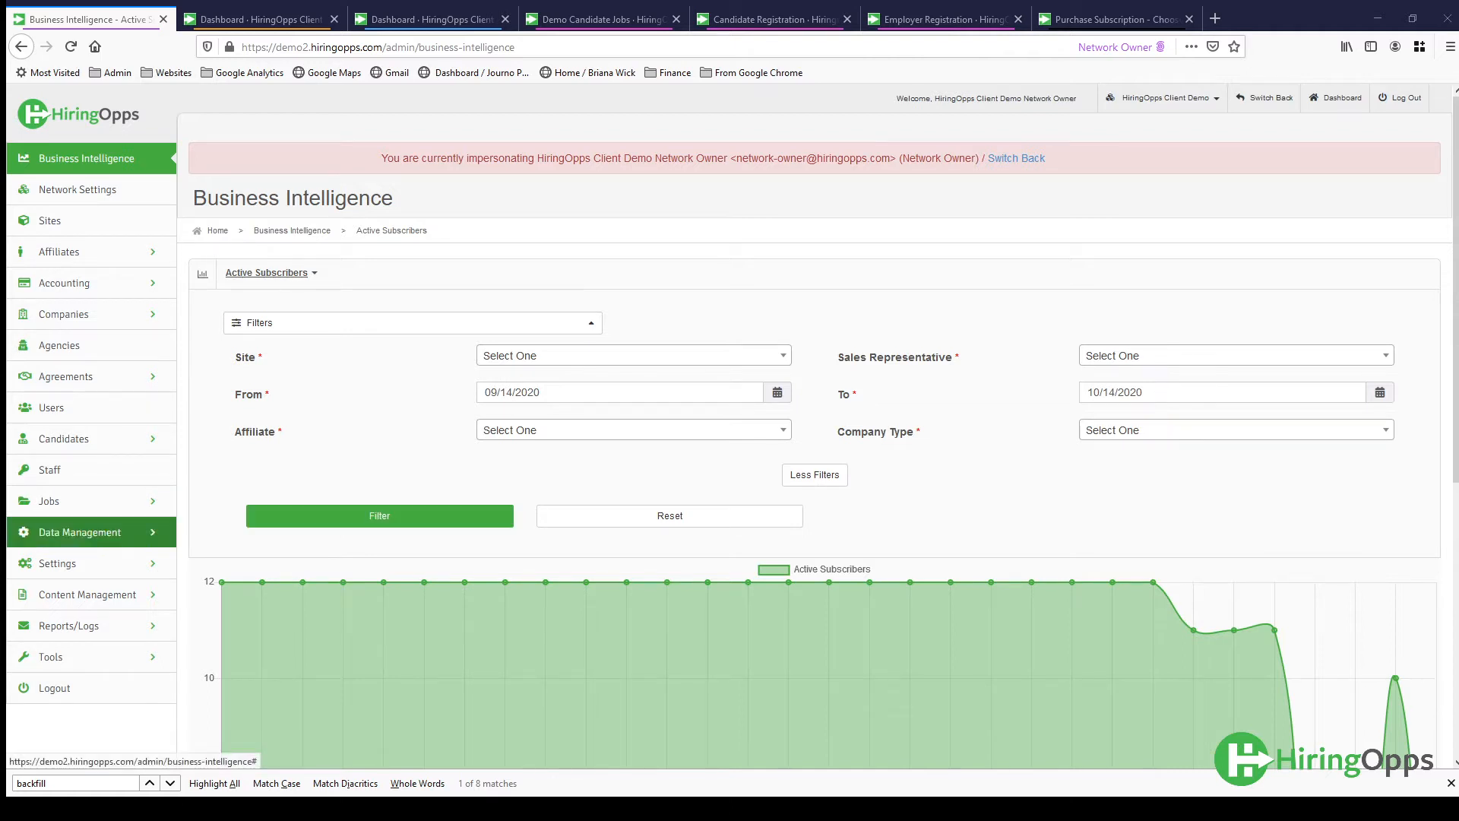
# - Open the Occupations list under Data Management and look through the listed occupations
pyautogui.click(114, 532)
pyautogui.scroll(-2, 117, 538)
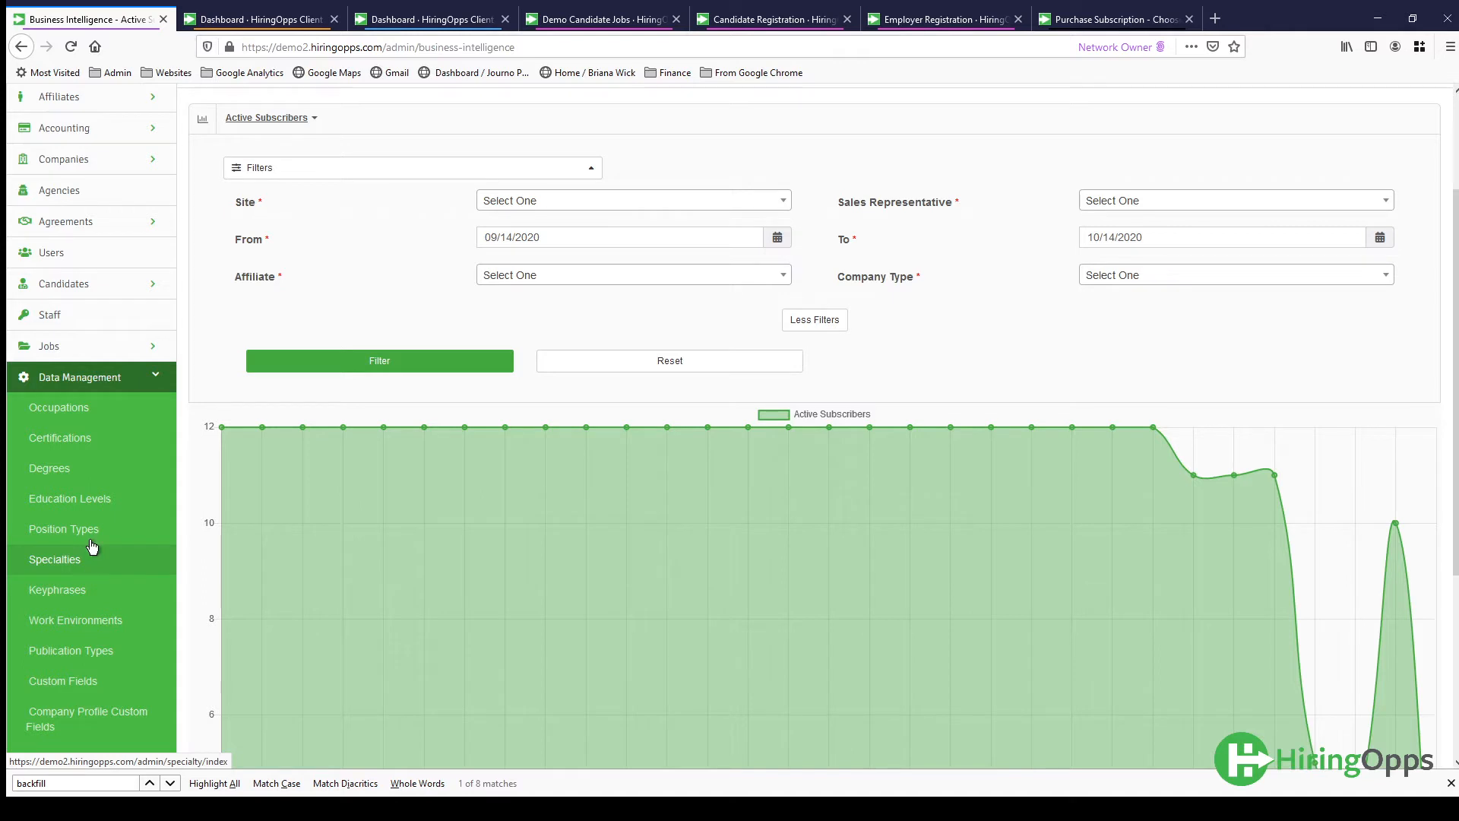
pyautogui.click(70, 416)
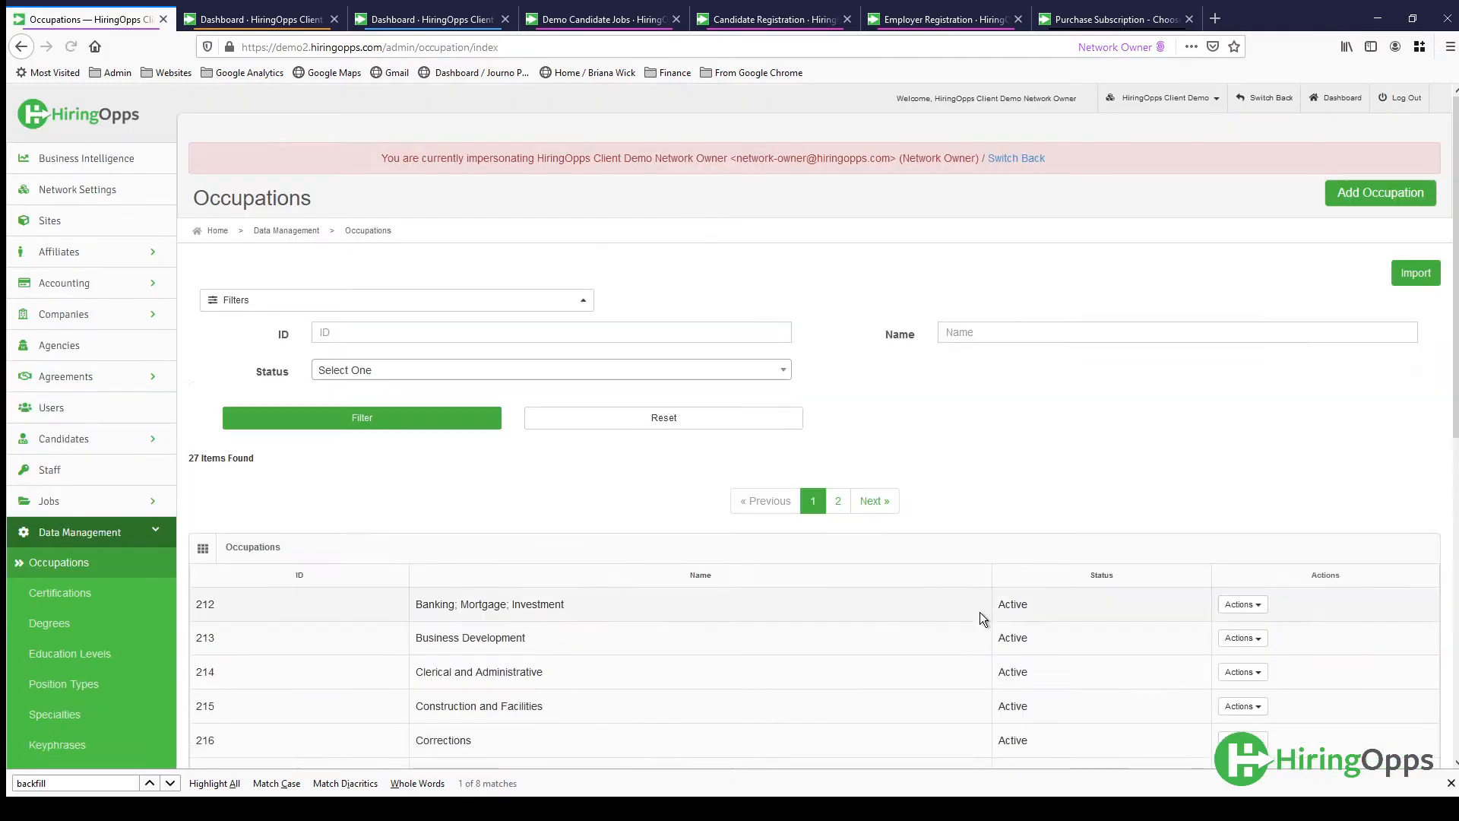
pyautogui.scroll(-2, 980, 618)
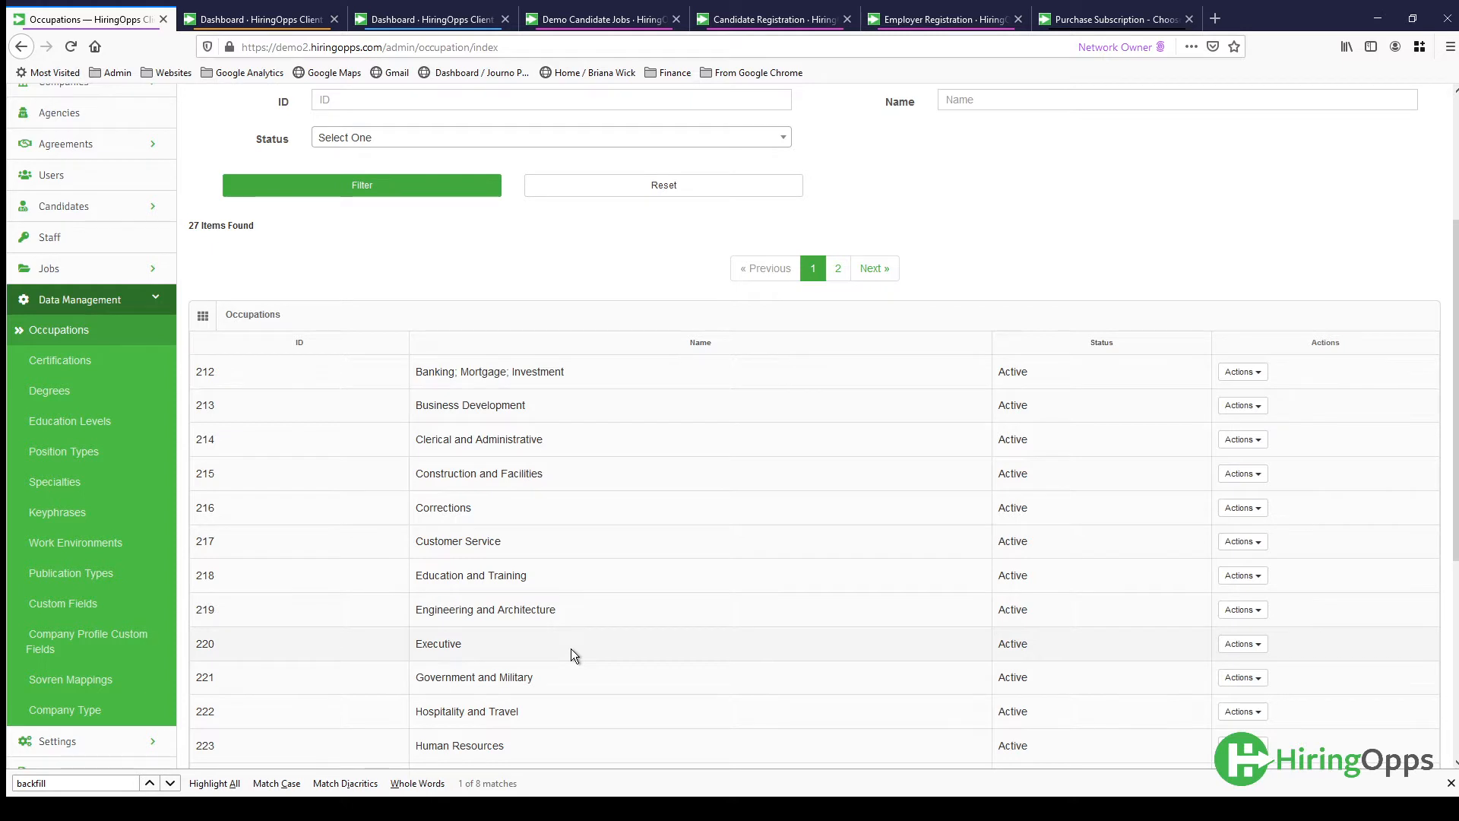
pyautogui.scroll(2, 571, 649)
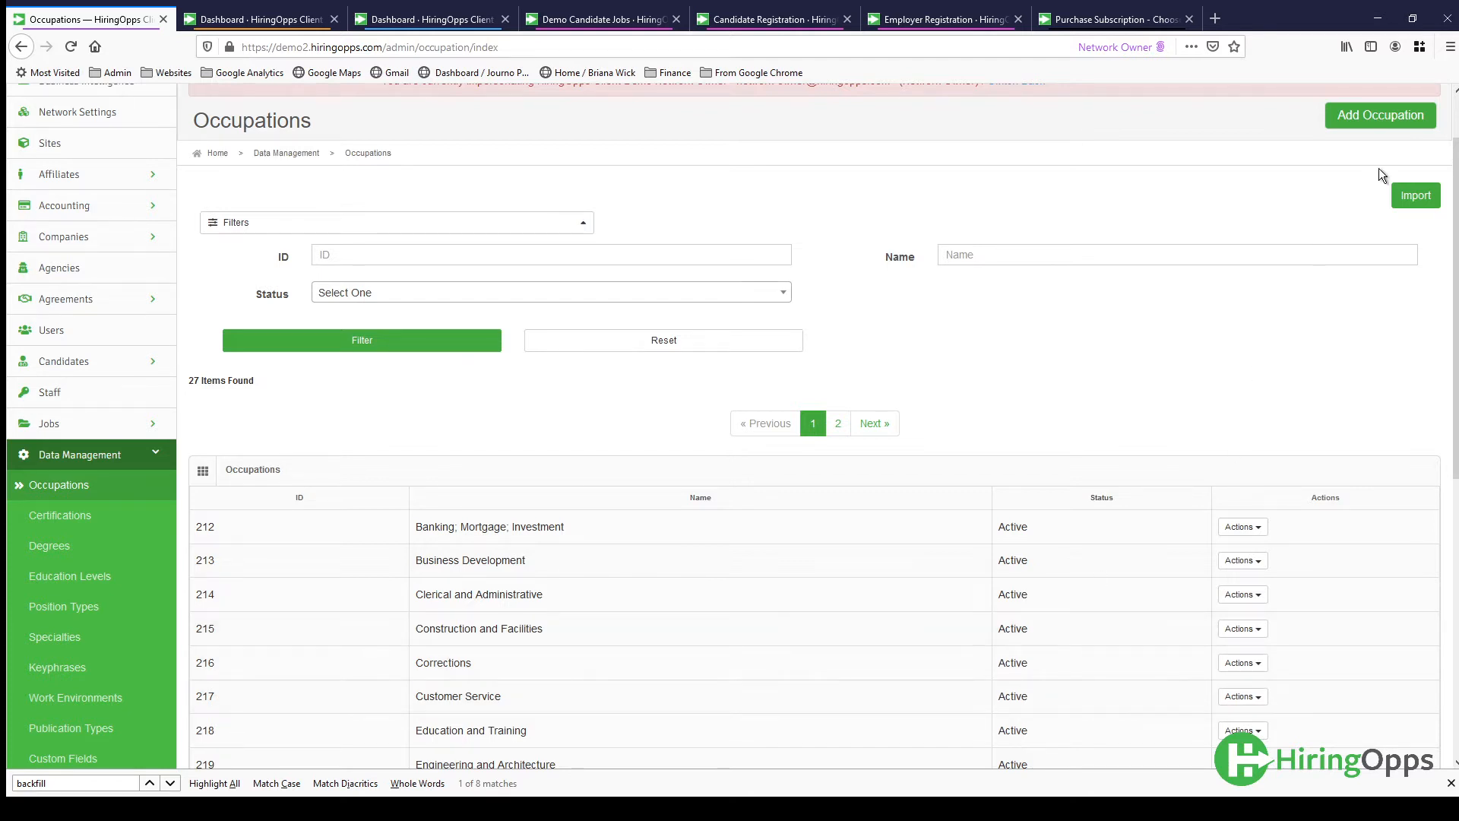
# - Open a blank new-occupation form and examine its details, candidate payout and job attribute fields
pyautogui.click(1381, 130)
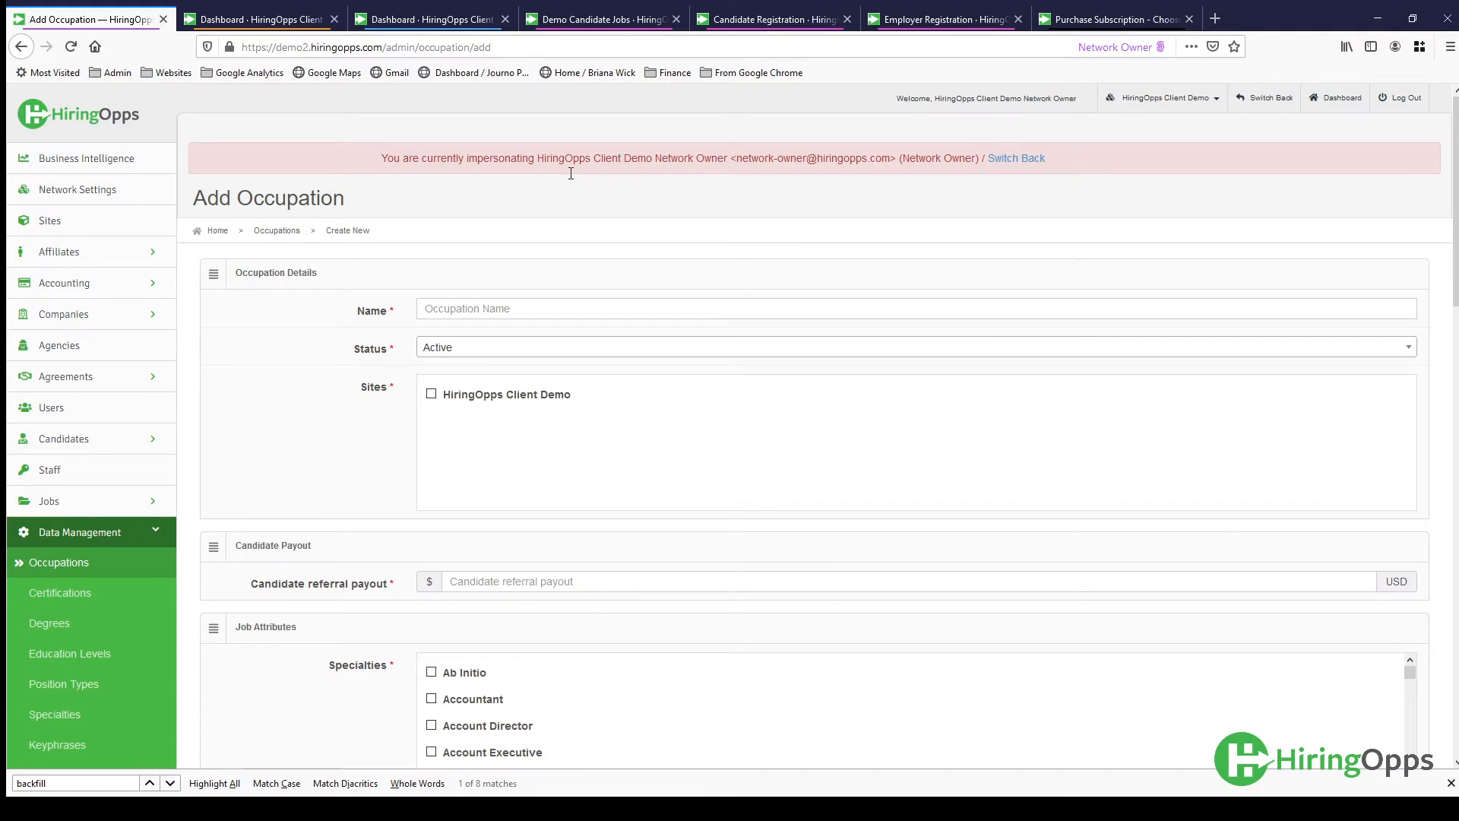
pyautogui.click(492, 310)
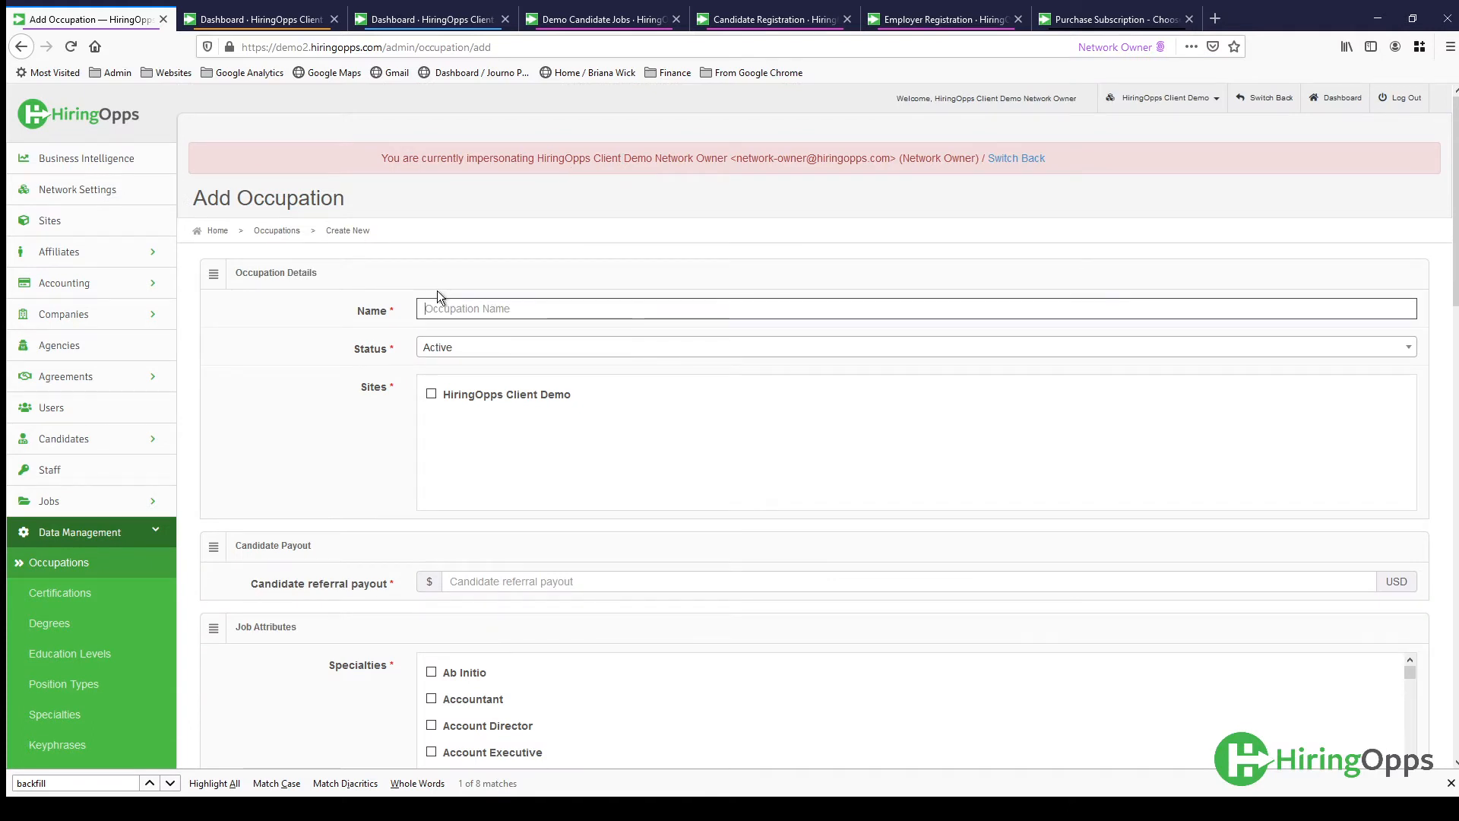
pyautogui.scroll(-2, 353, 501)
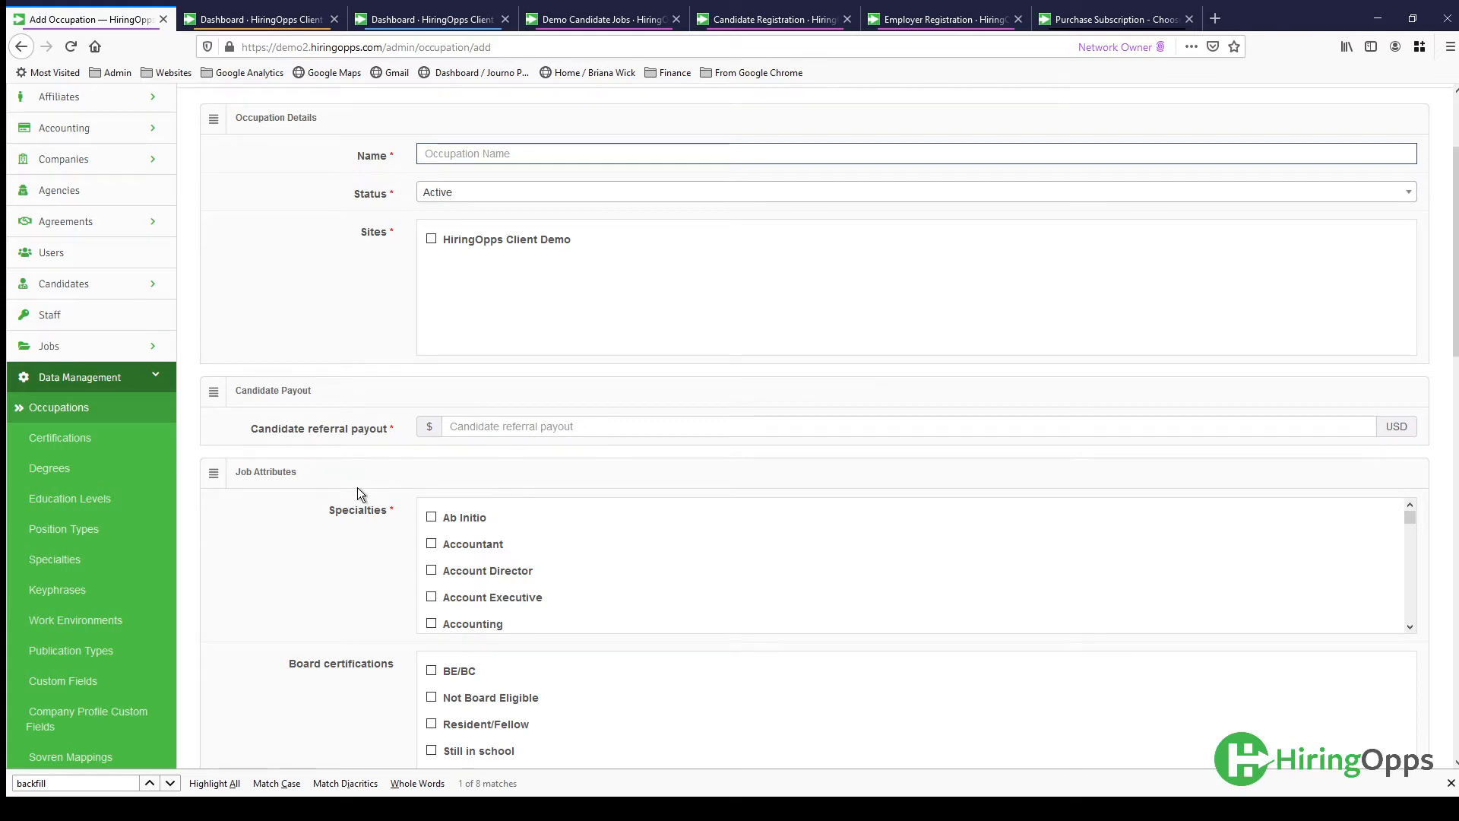
pyautogui.scroll(-3, 359, 494)
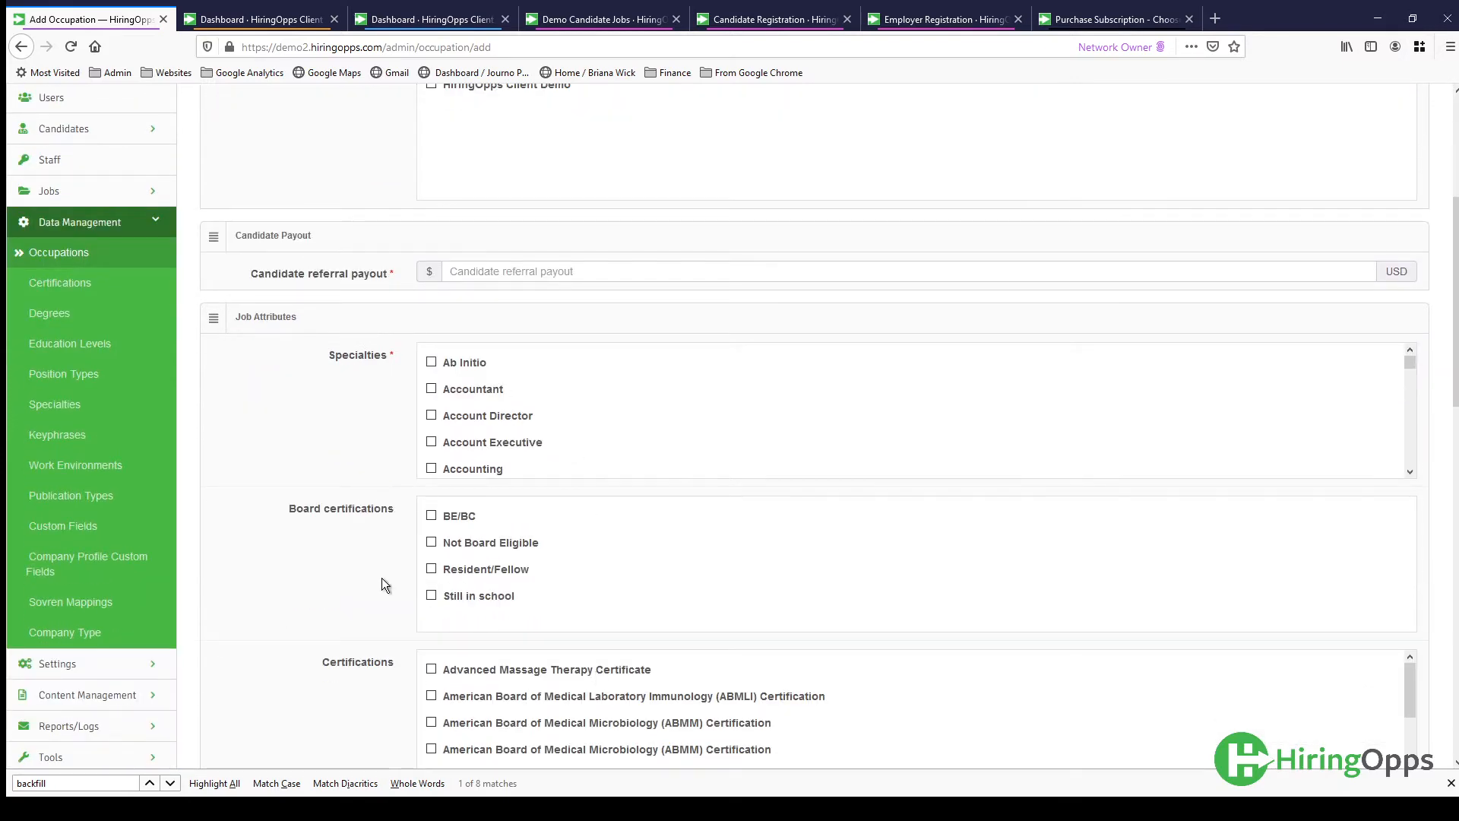
pyautogui.scroll(-3, 382, 581)
pyautogui.scroll(-3, 382, 578)
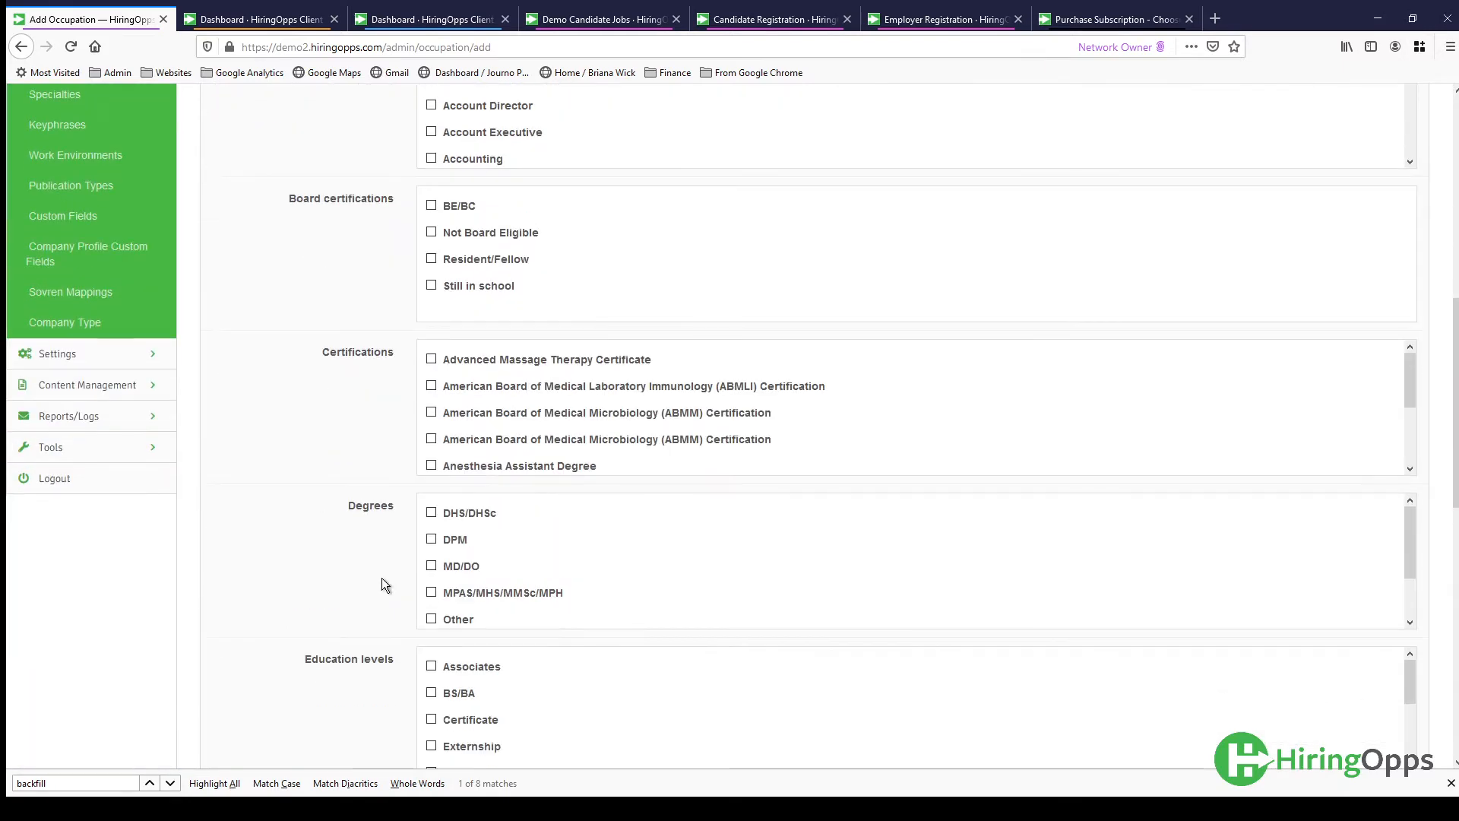
pyautogui.scroll(-6, 381, 584)
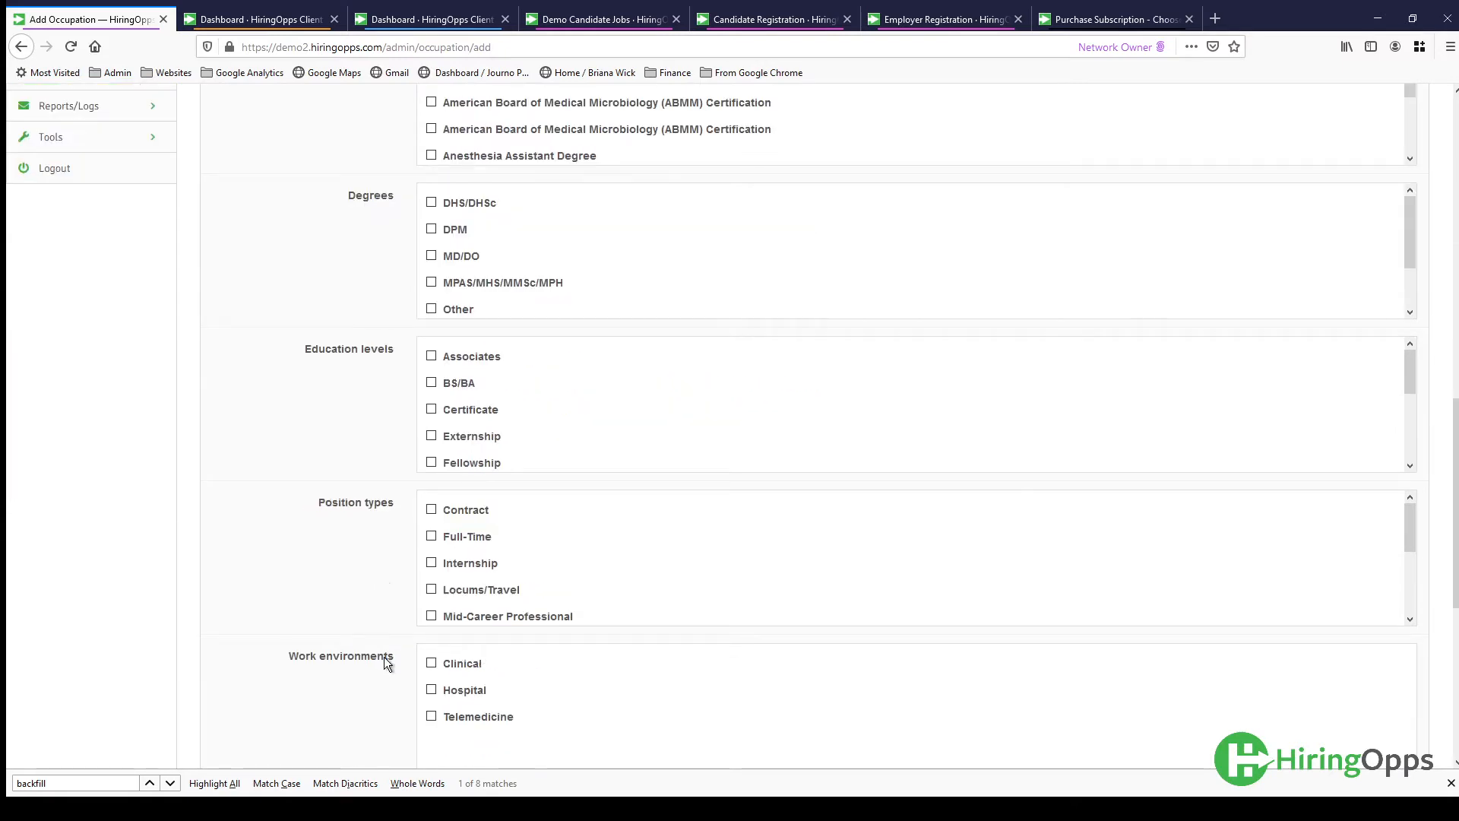
pyautogui.scroll(9, 372, 690)
pyautogui.scroll(9, 375, 691)
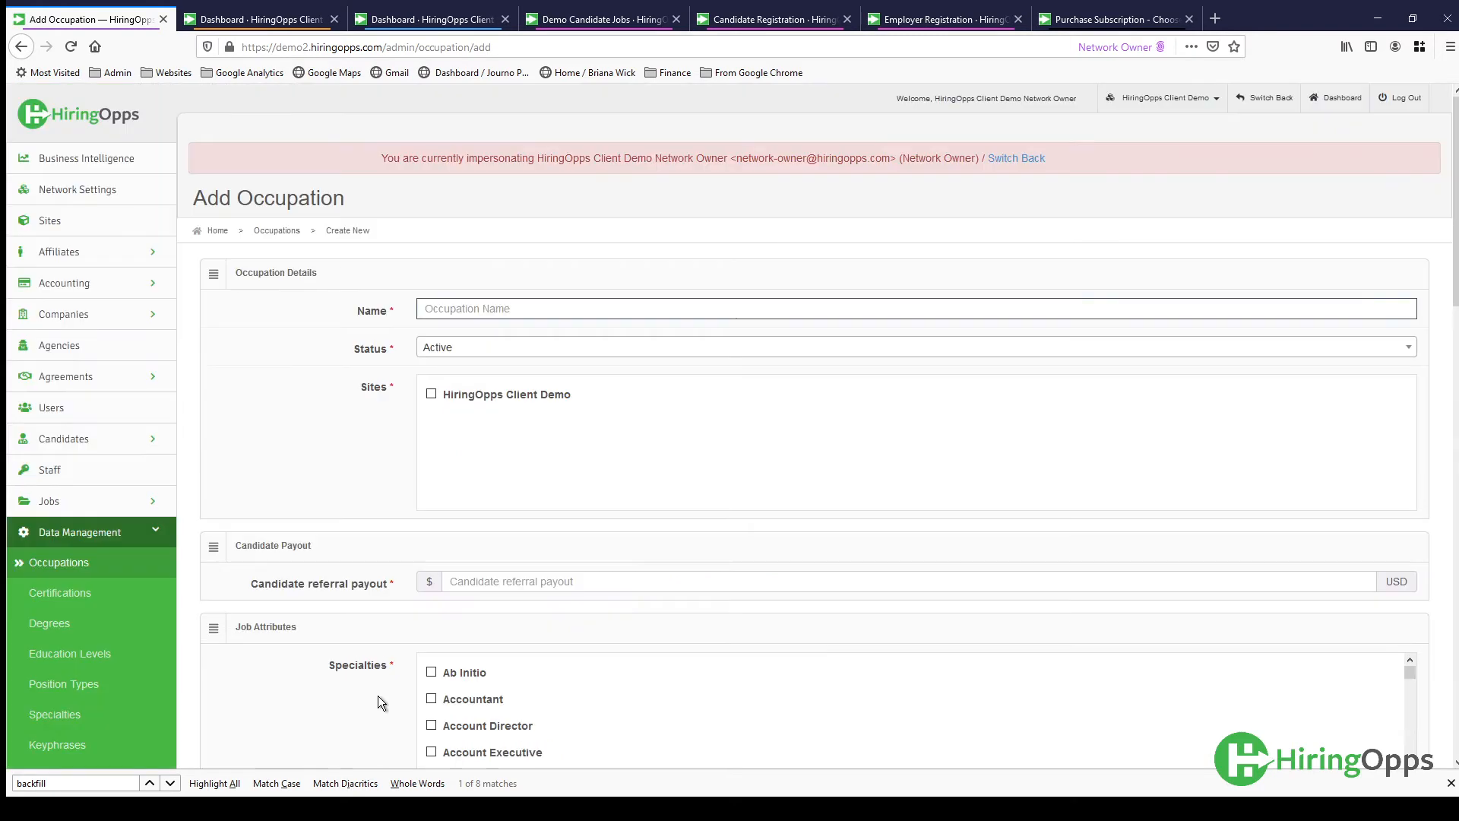
# - Prepare an occupation import from Industry + Occupation.csv, using the Advertising and Public Relations column as the occupation name
pyautogui.click(20, 47)
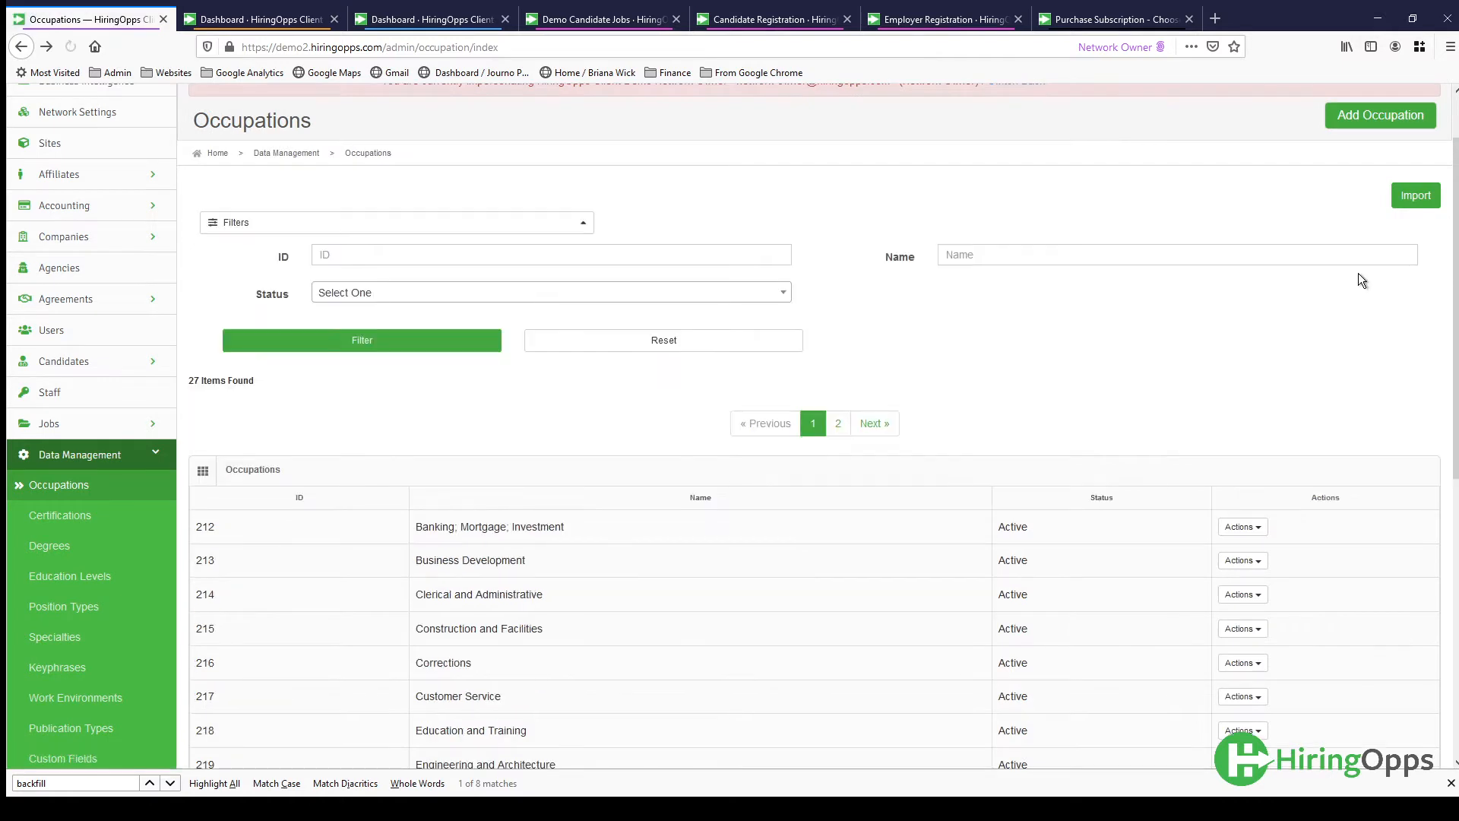
pyautogui.click(1433, 202)
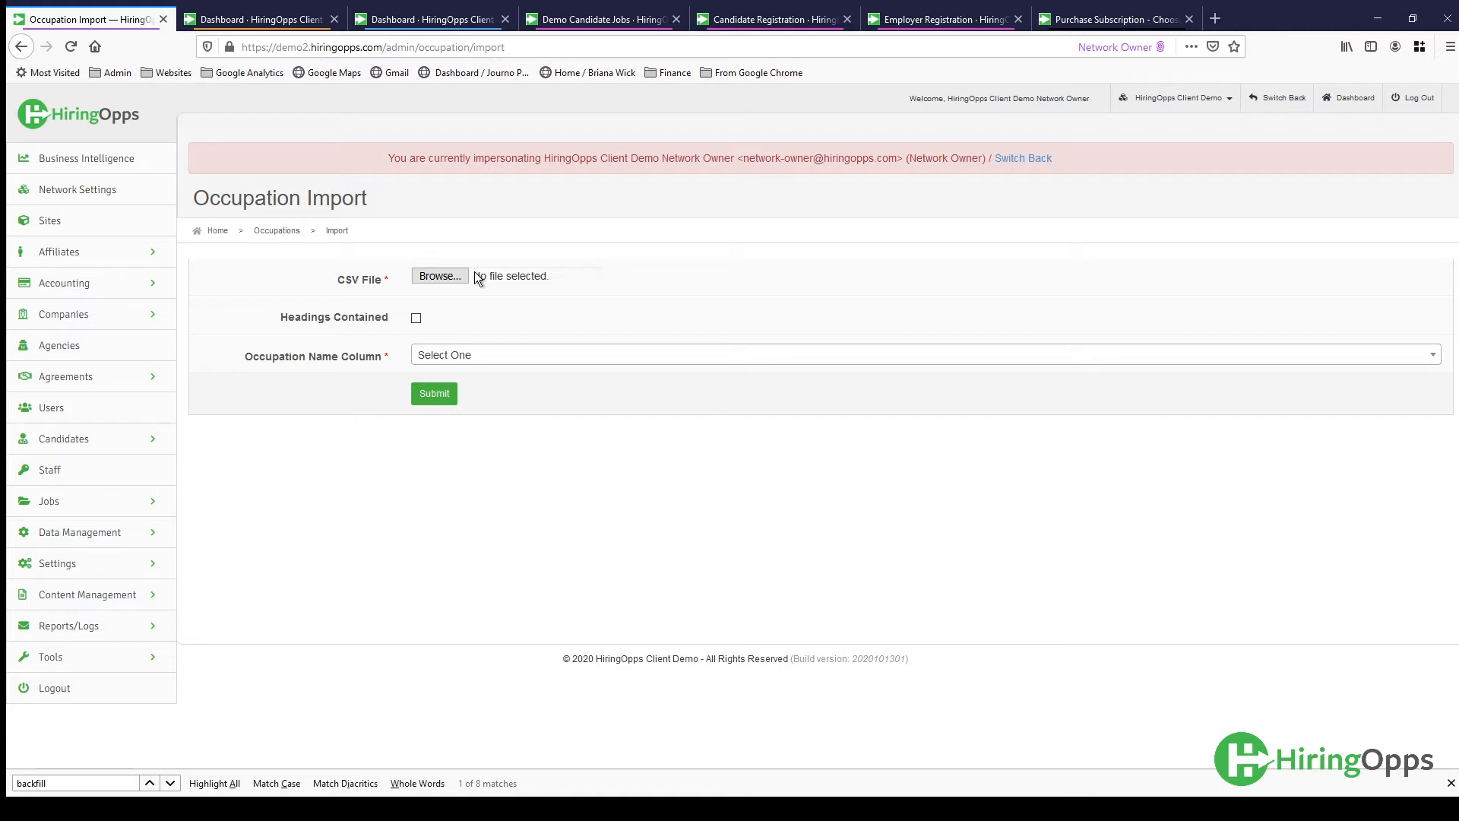
pyautogui.doubleClick(275, 101)
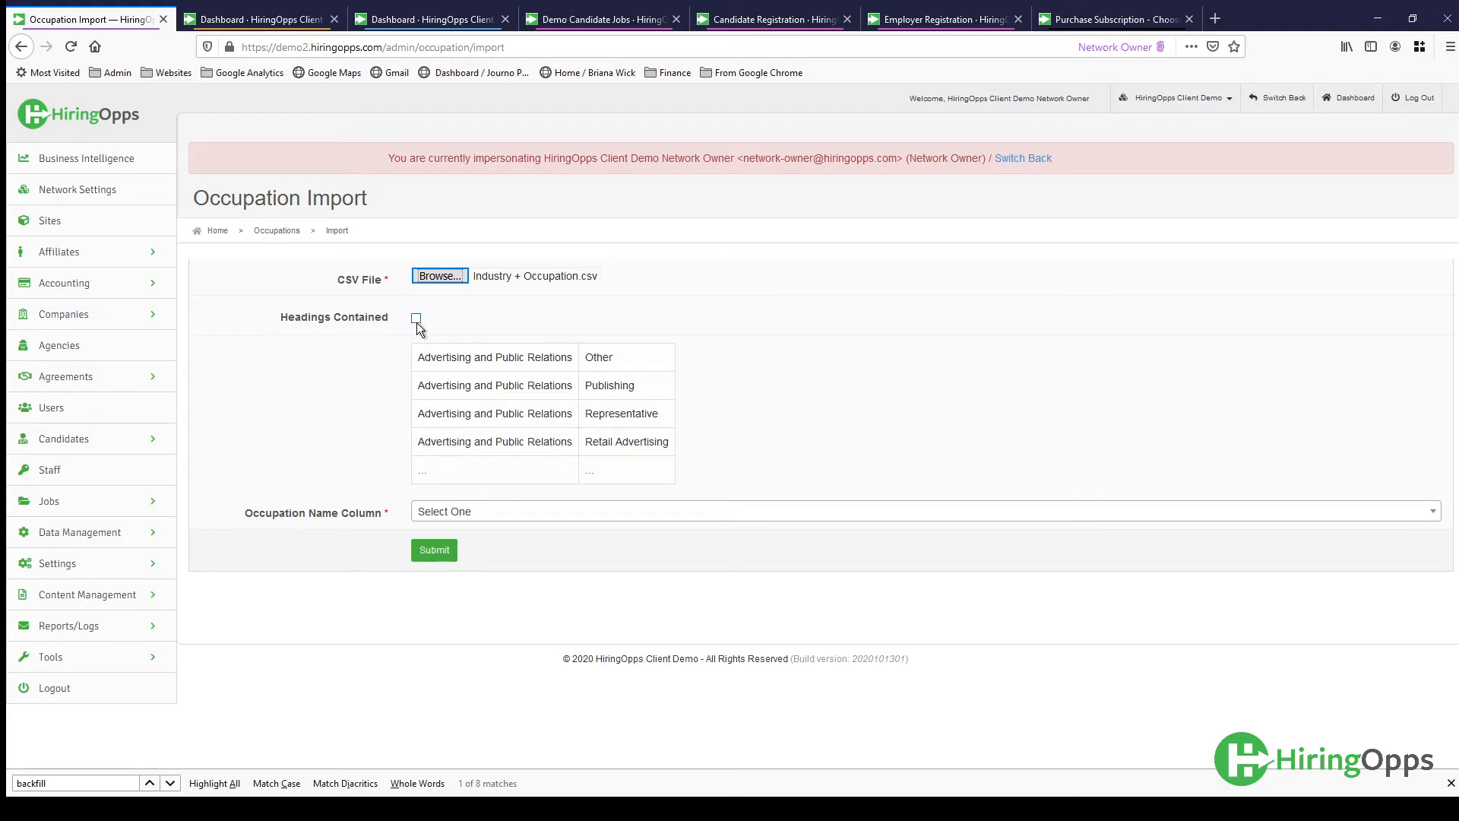
pyautogui.click(490, 515)
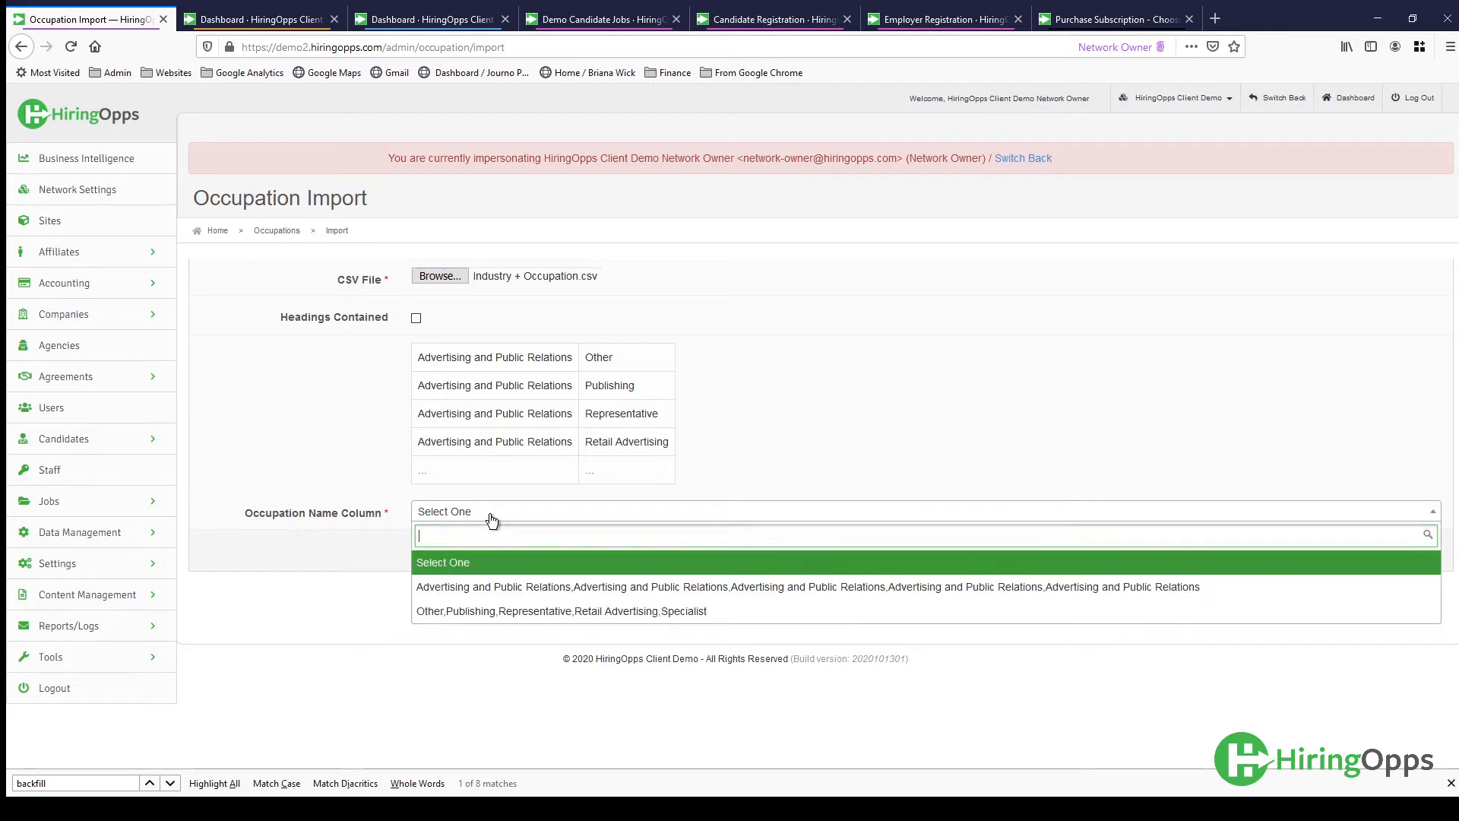
pyautogui.click(492, 588)
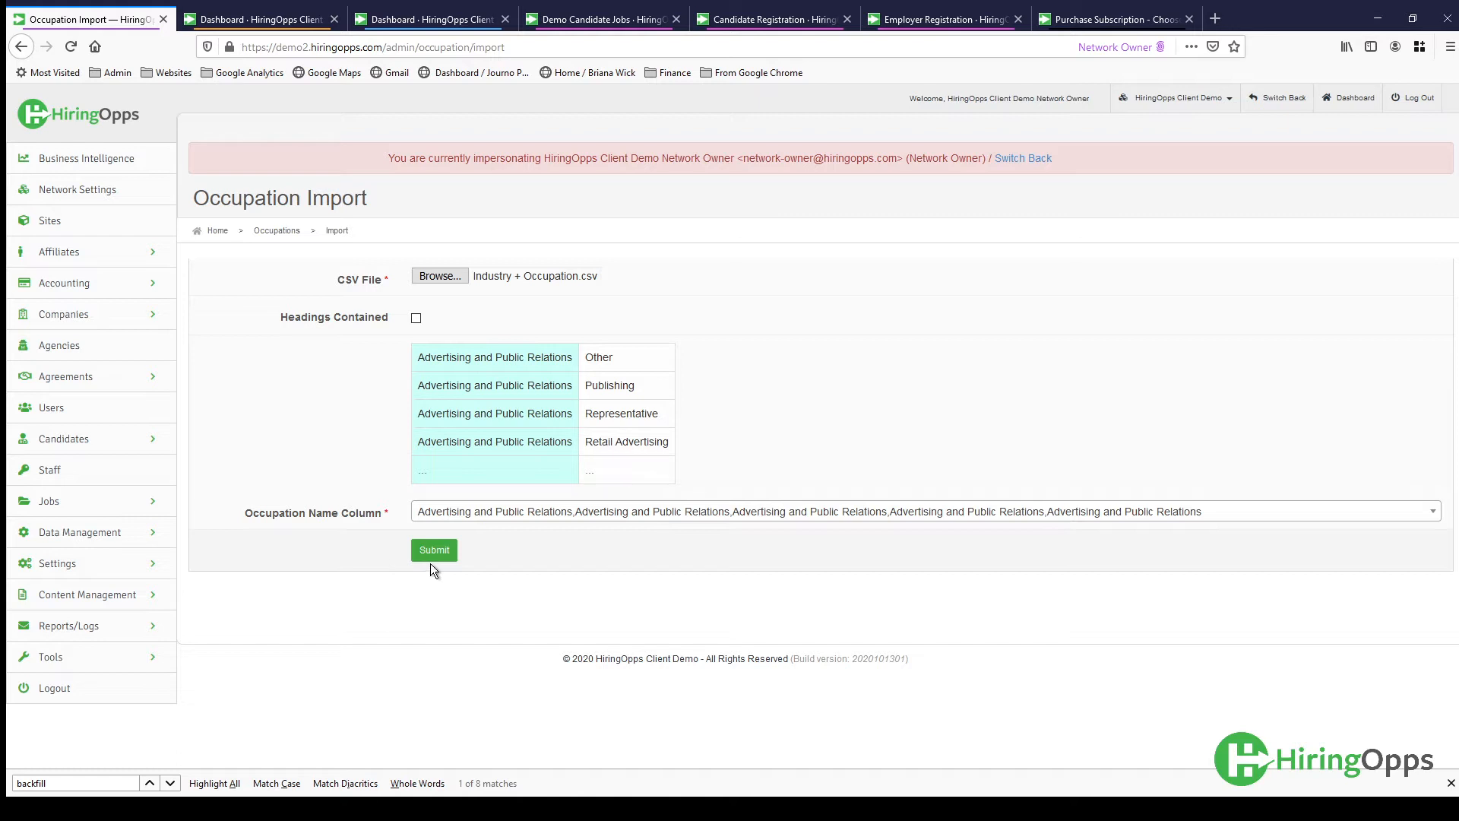
# - Leave the occupation import and review the Occupations list under Data Management again
pyautogui.click(80, 532)
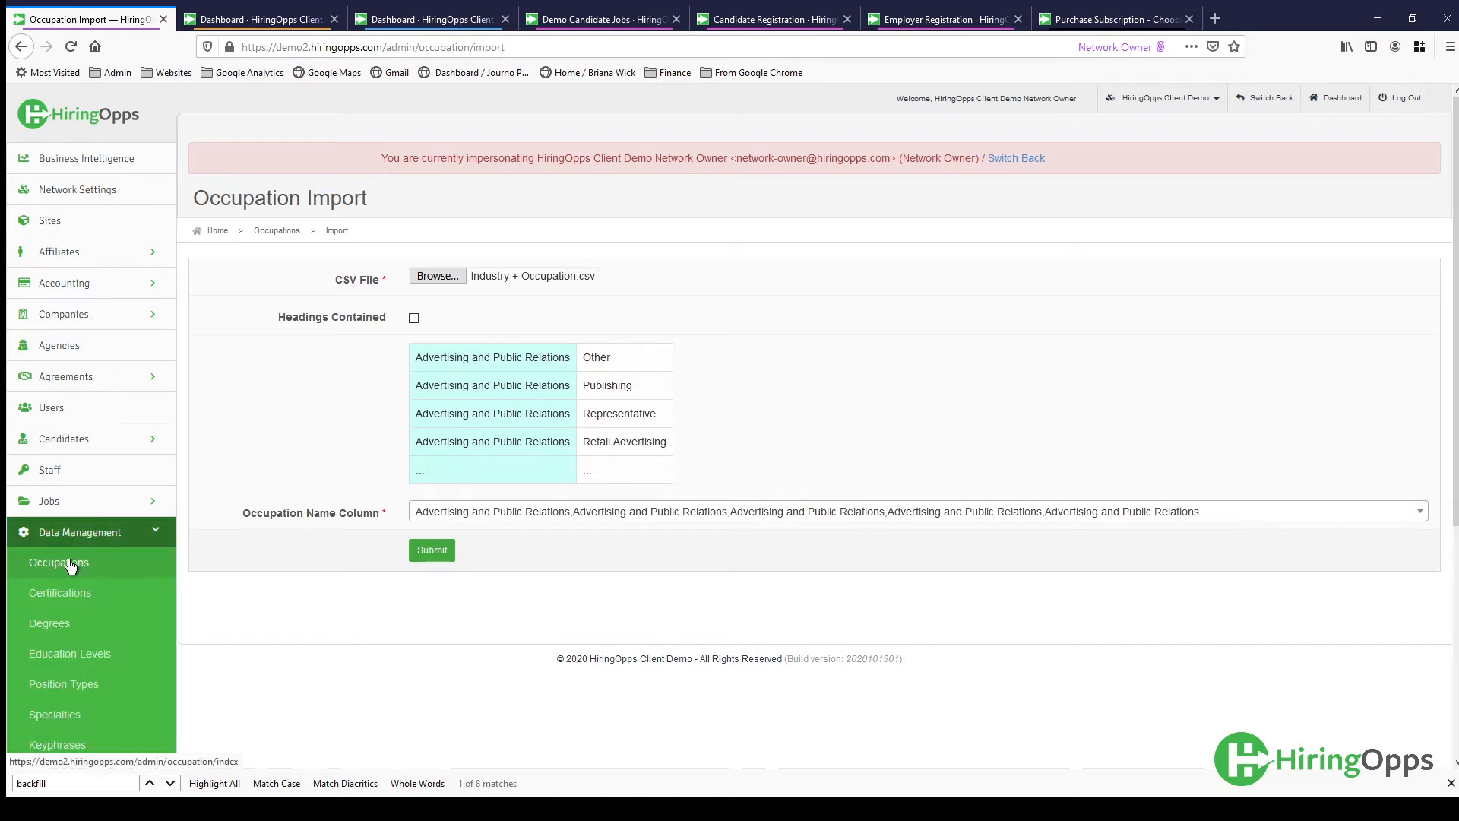
pyautogui.click(69, 563)
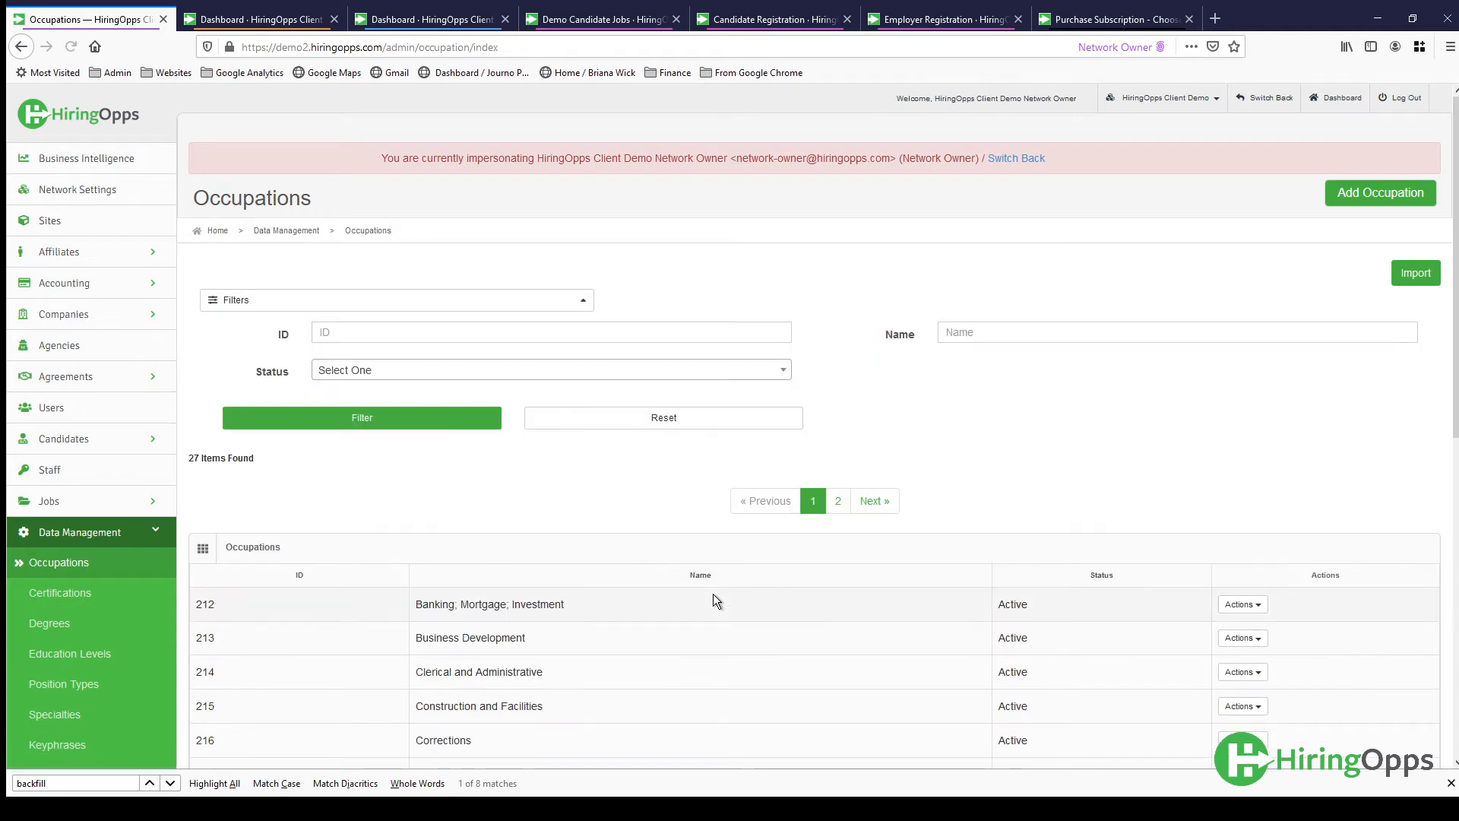
pyautogui.scroll(-2, 712, 594)
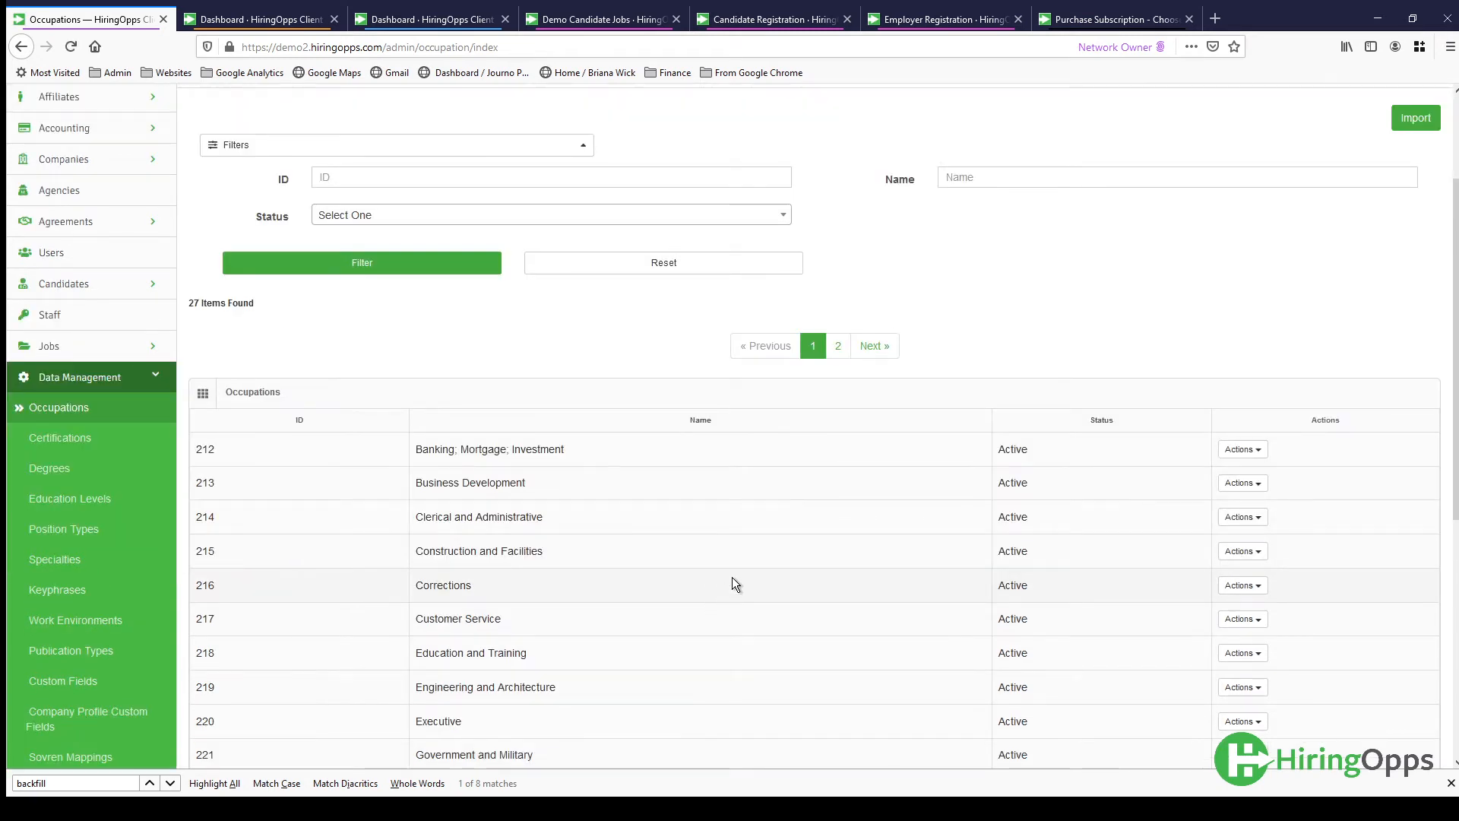
# - Prepare a specialty import from Industry + Occupation.csv, mapping Advertising and Public Relations to occupation name and the Other, Publishing, Representative column to specialty name
pyautogui.click(67, 570)
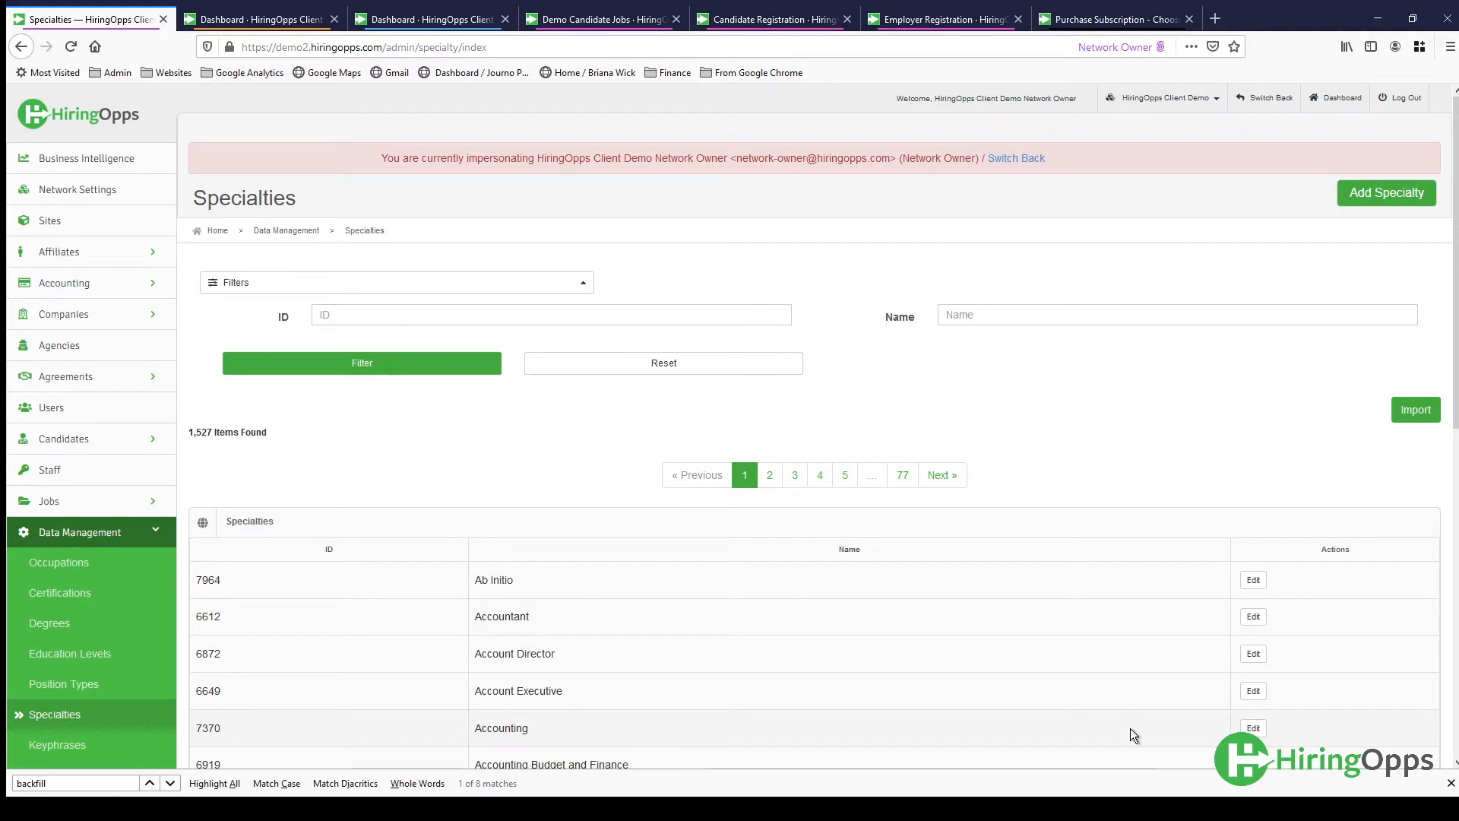
pyautogui.scroll(-2, 1129, 728)
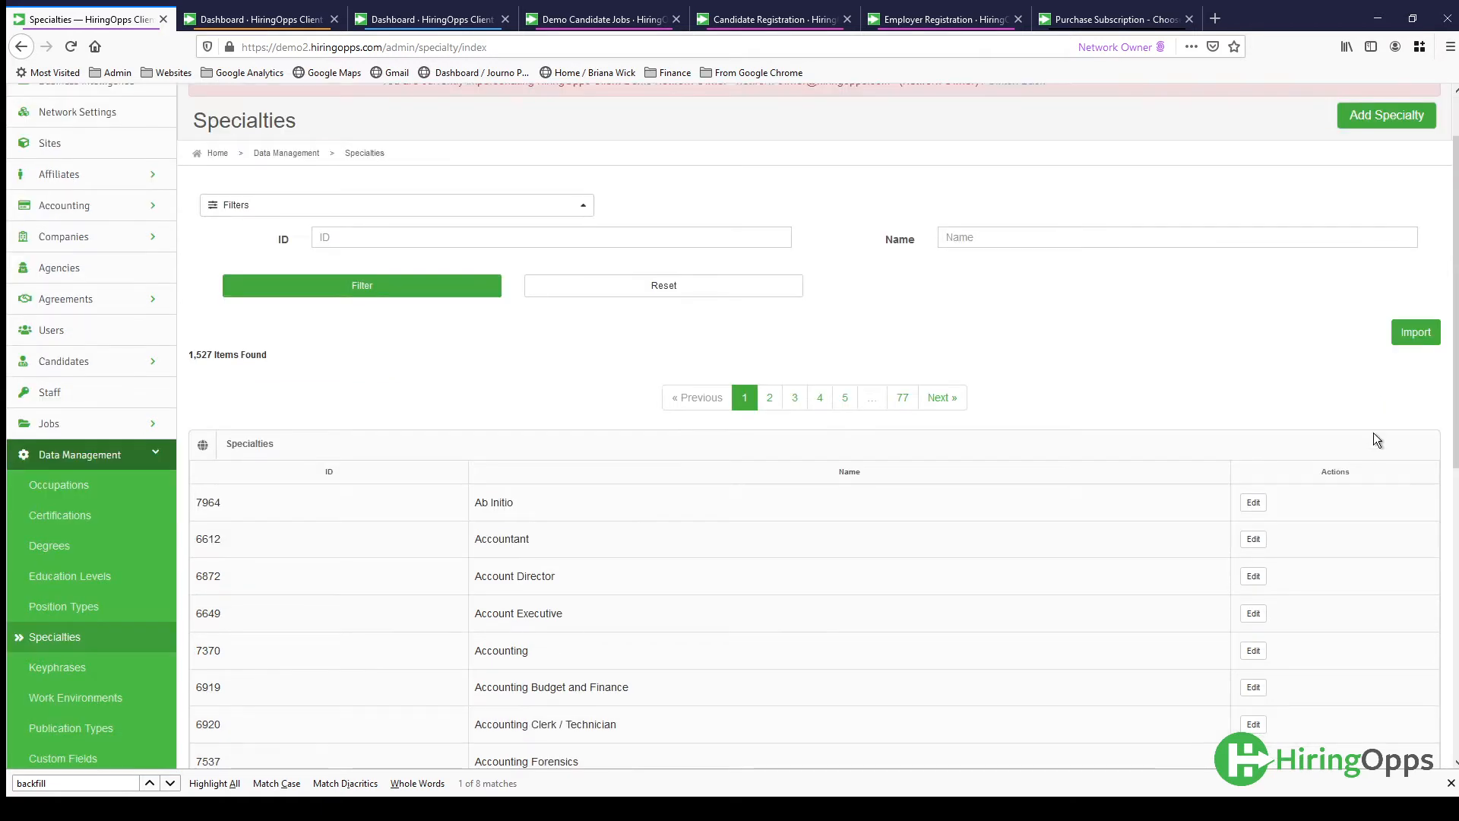
pyautogui.click(1415, 333)
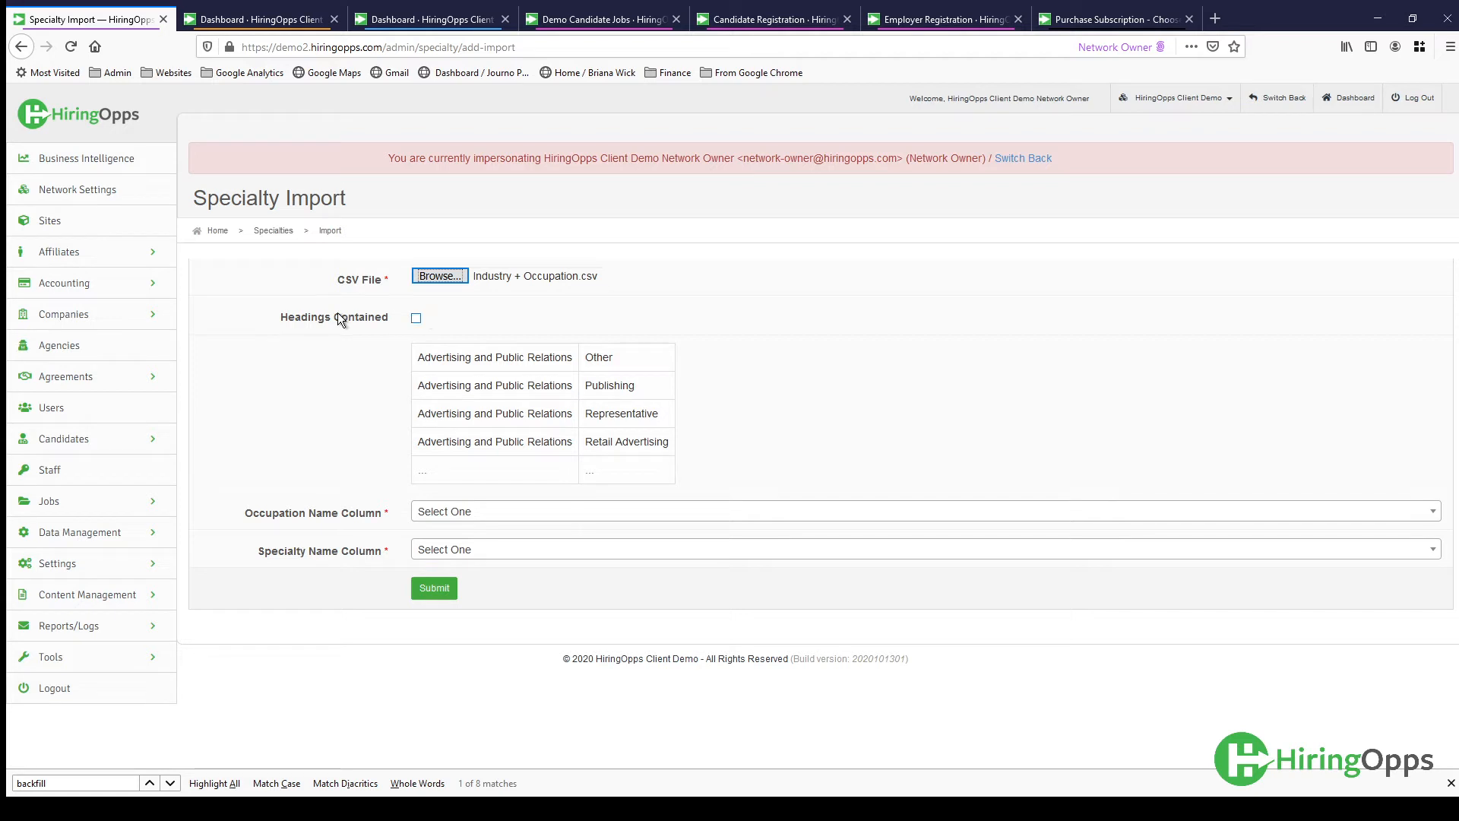
pyautogui.click(455, 526)
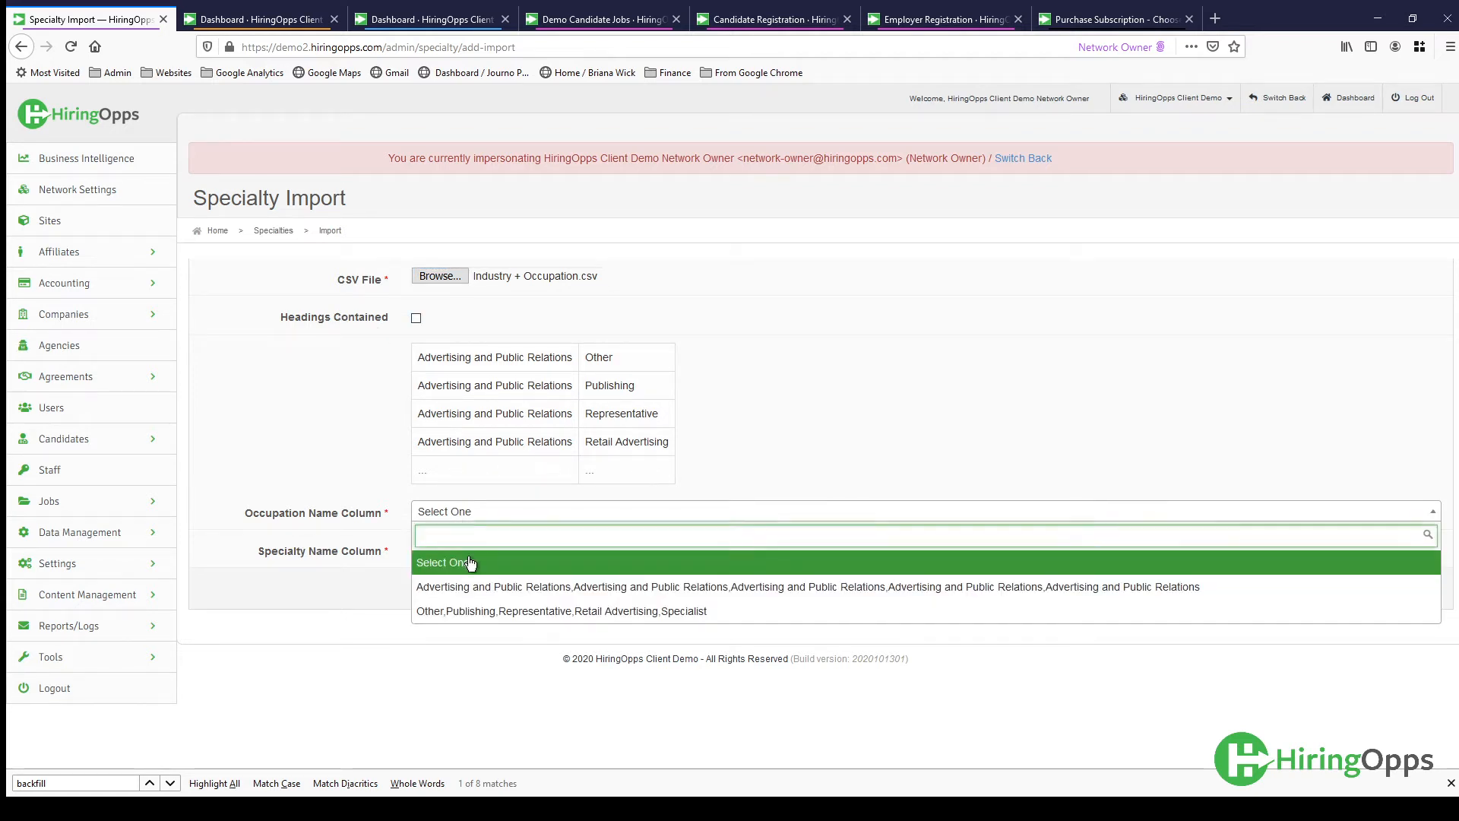
pyautogui.click(475, 587)
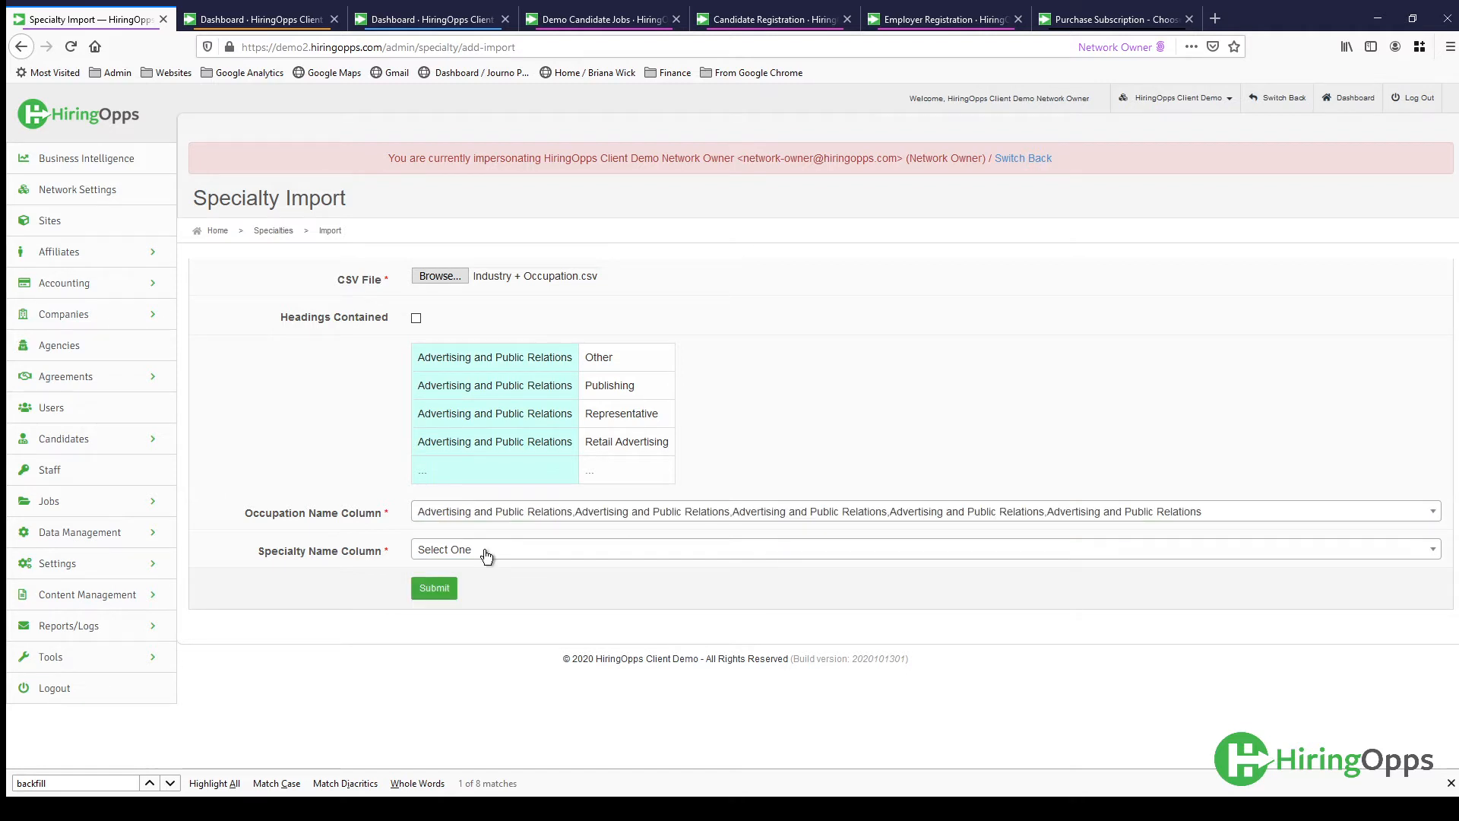
pyautogui.click(487, 555)
pyautogui.click(486, 647)
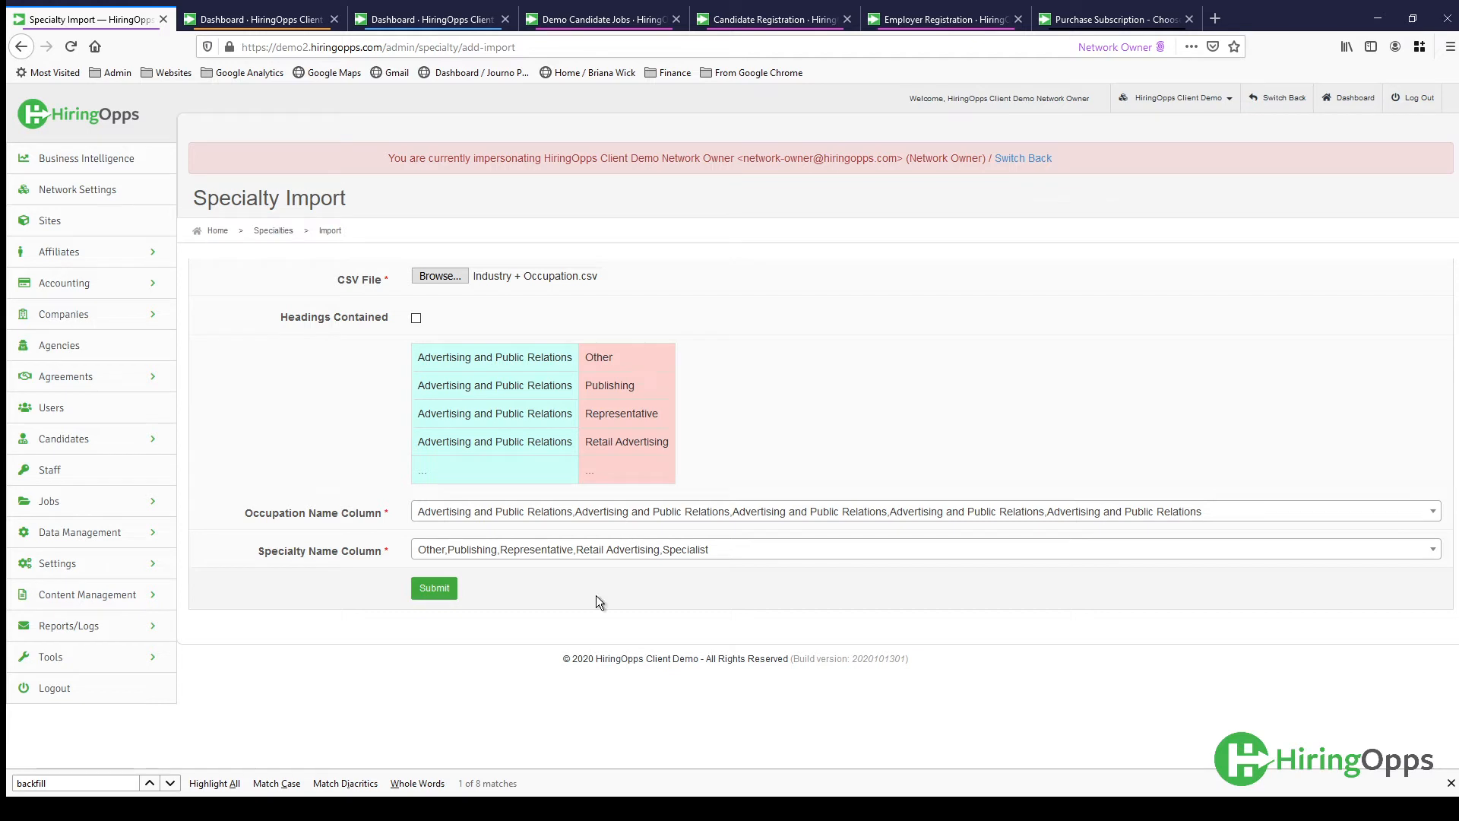
# - Leave the specialty import and look through the Specialties list under Data Management
pyautogui.click(109, 541)
pyautogui.scroll(-2, 108, 547)
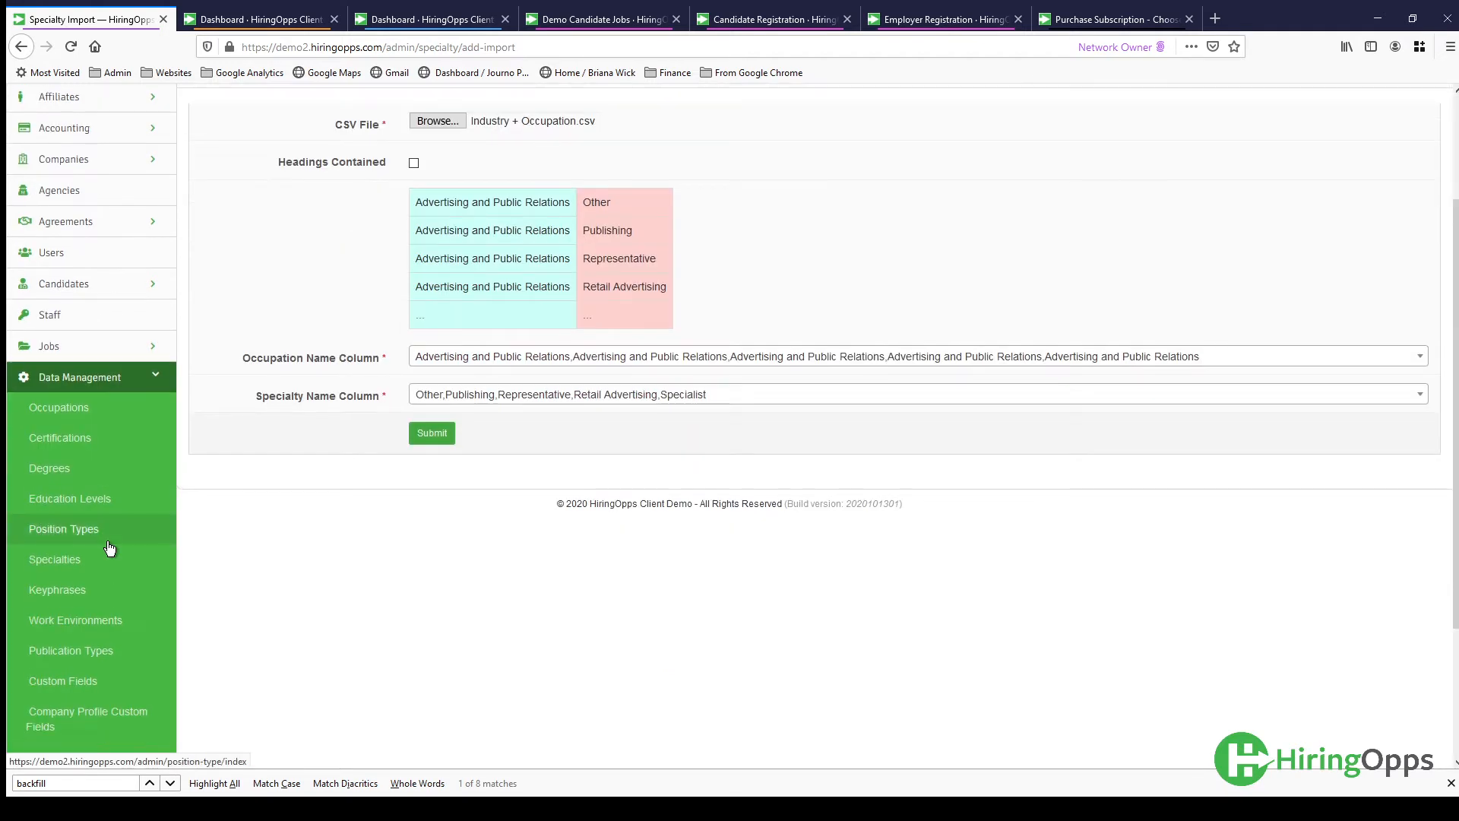
pyautogui.click(79, 567)
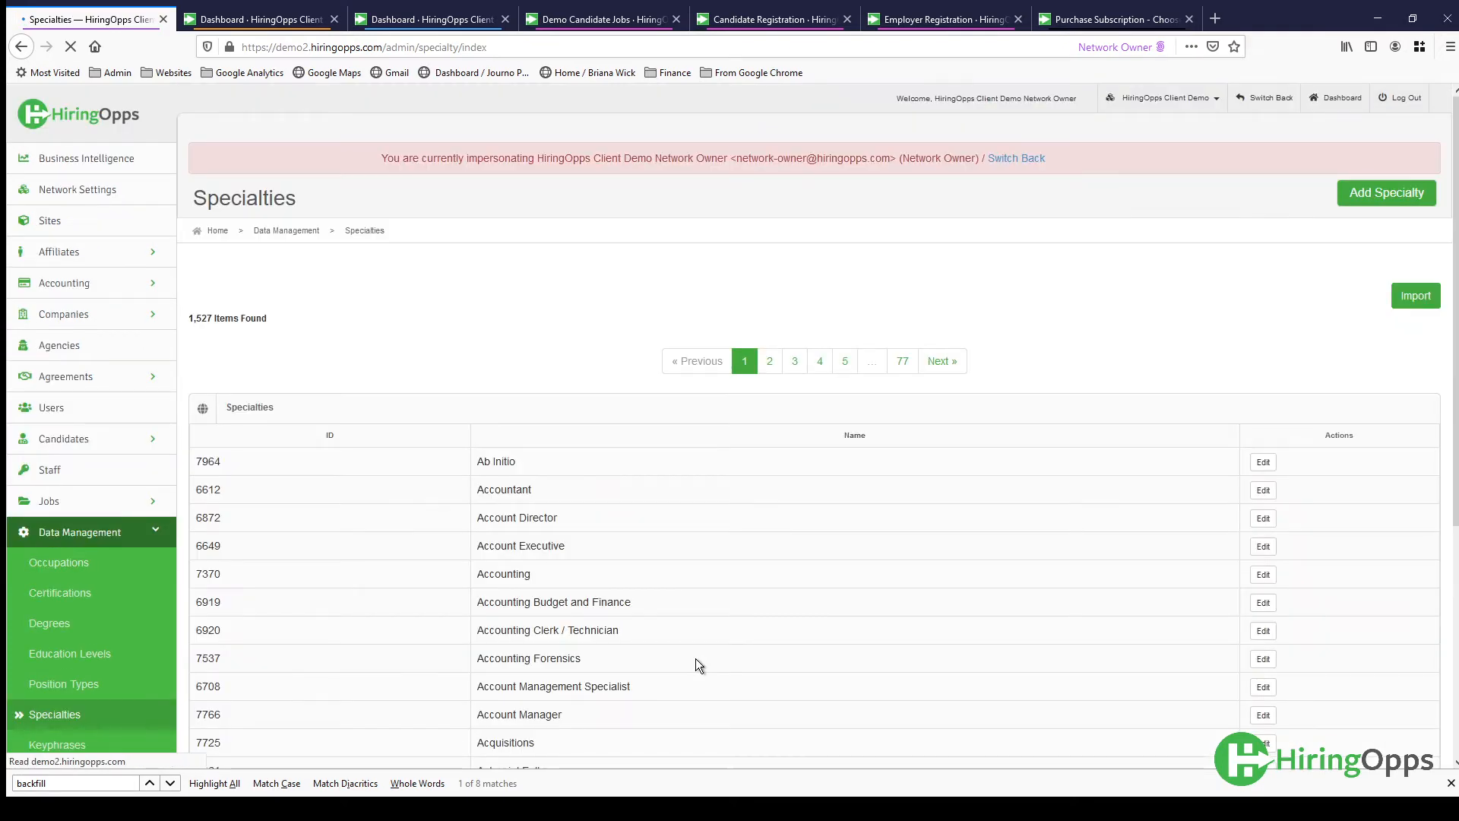
pyautogui.scroll(-3, 667, 503)
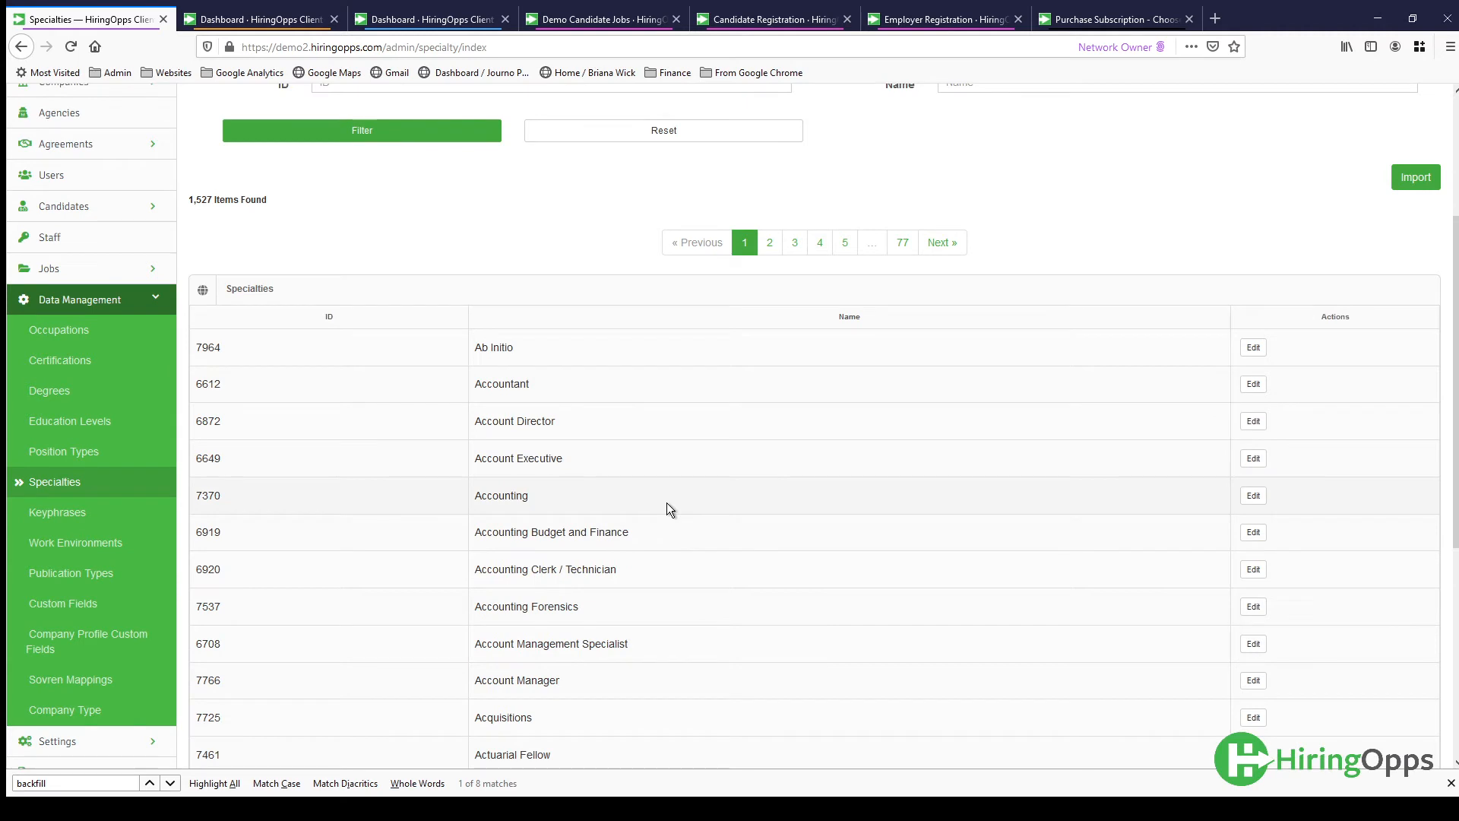
pyautogui.scroll(-1, 667, 503)
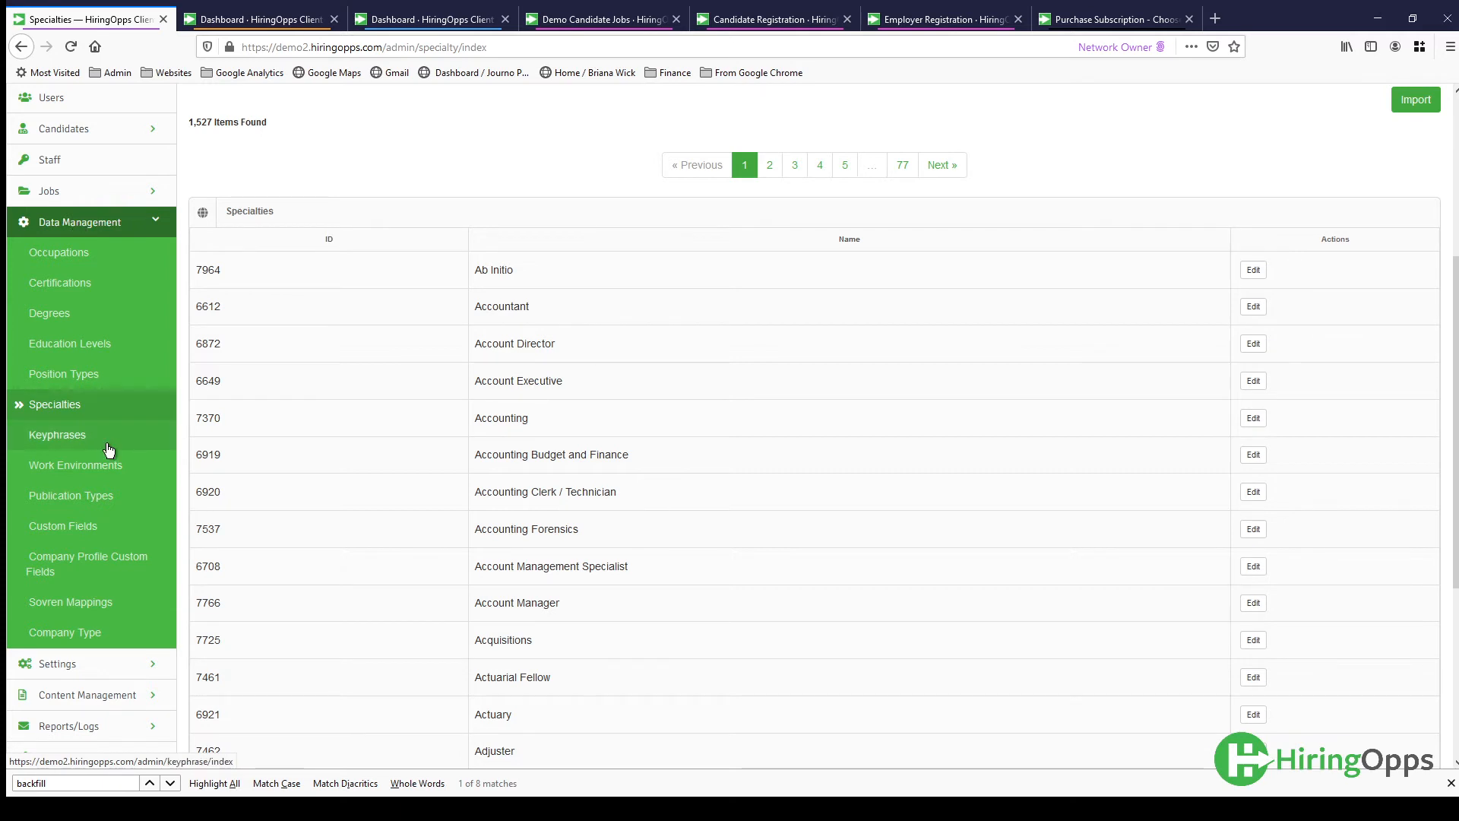
# - Review the Certifications list and open a blank form for adding a certification
pyautogui.click(68, 286)
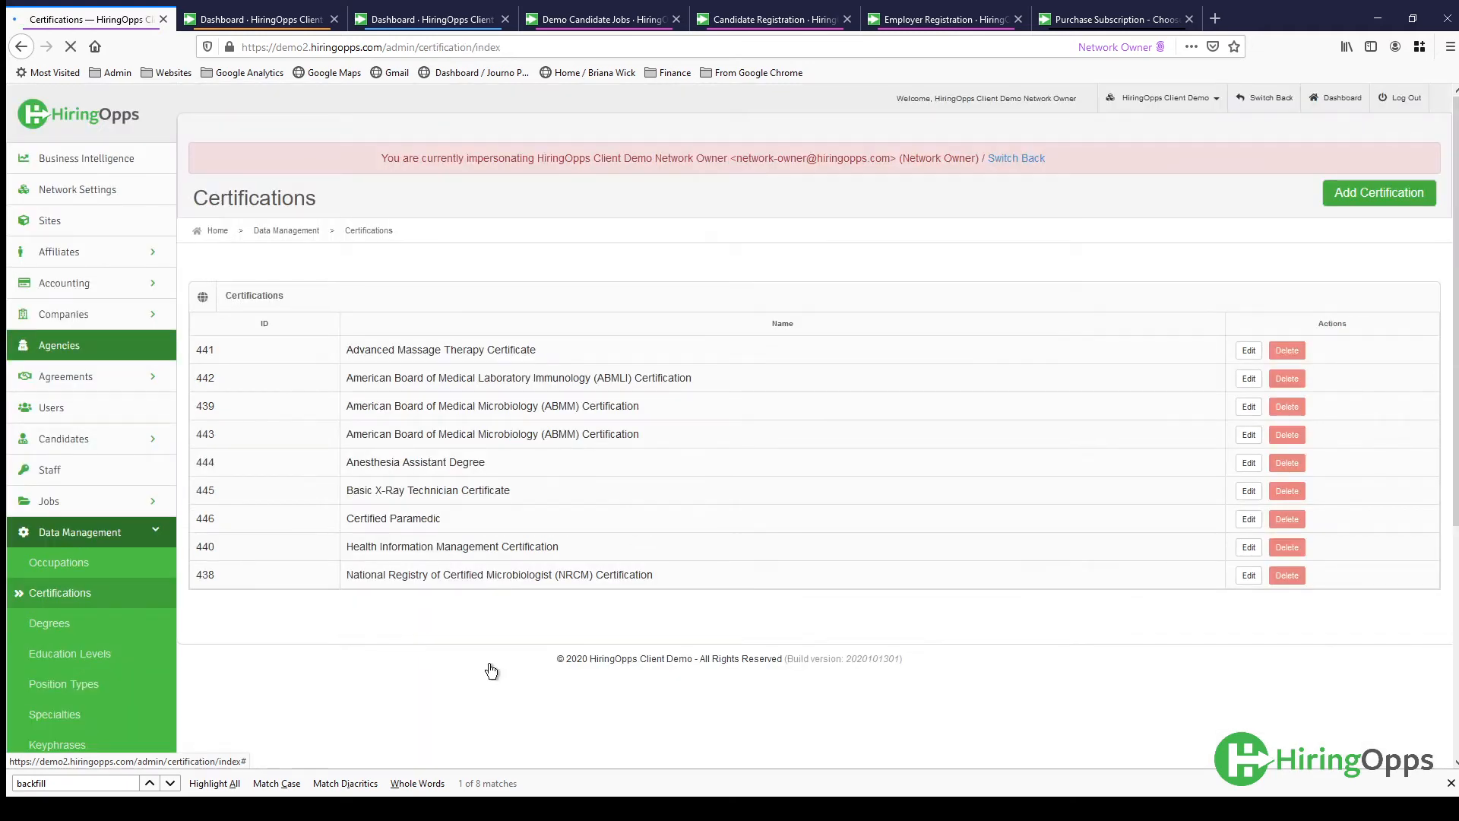
pyautogui.scroll(-1, 490, 664)
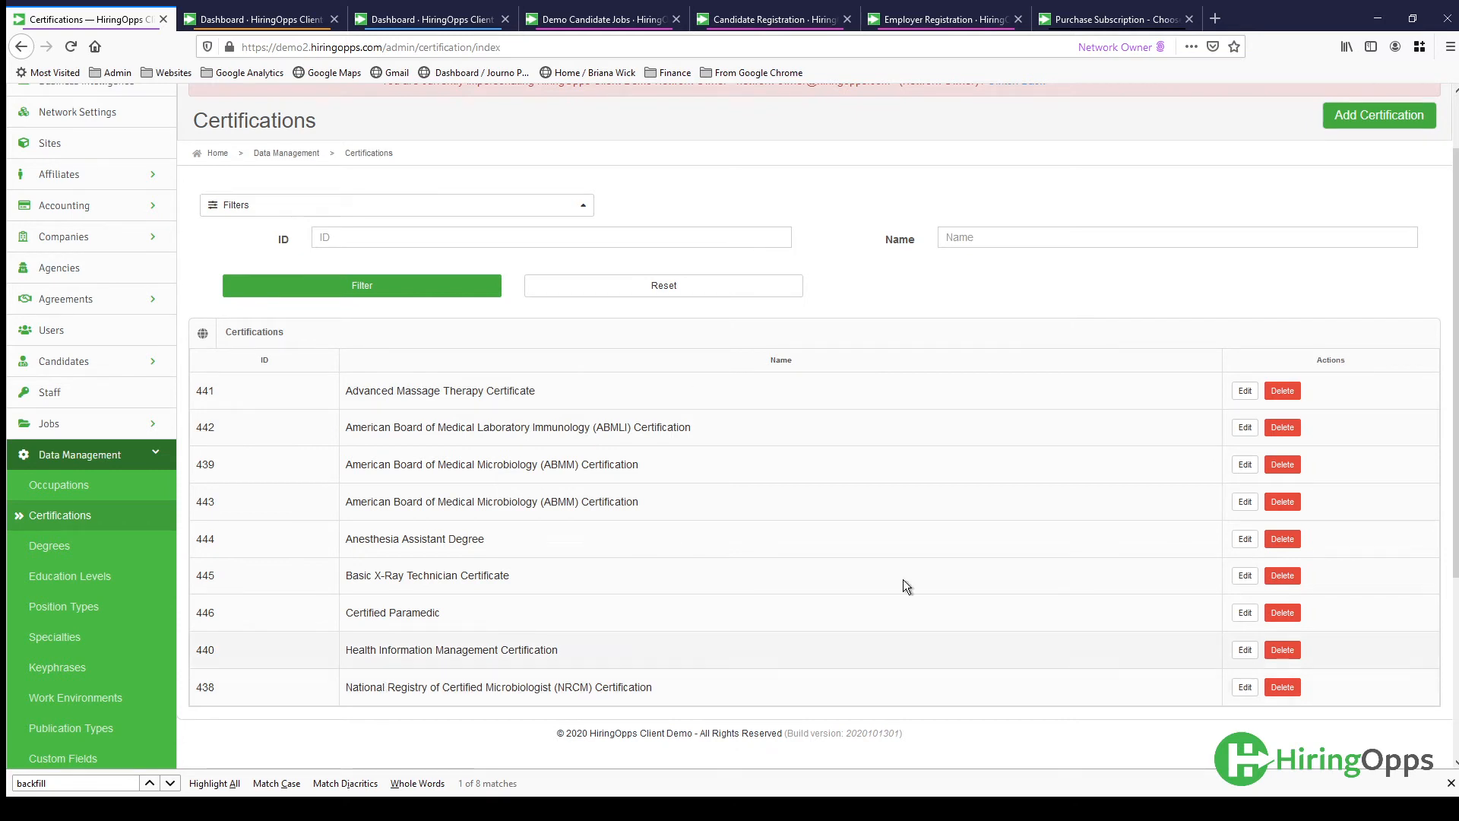
pyautogui.click(1385, 127)
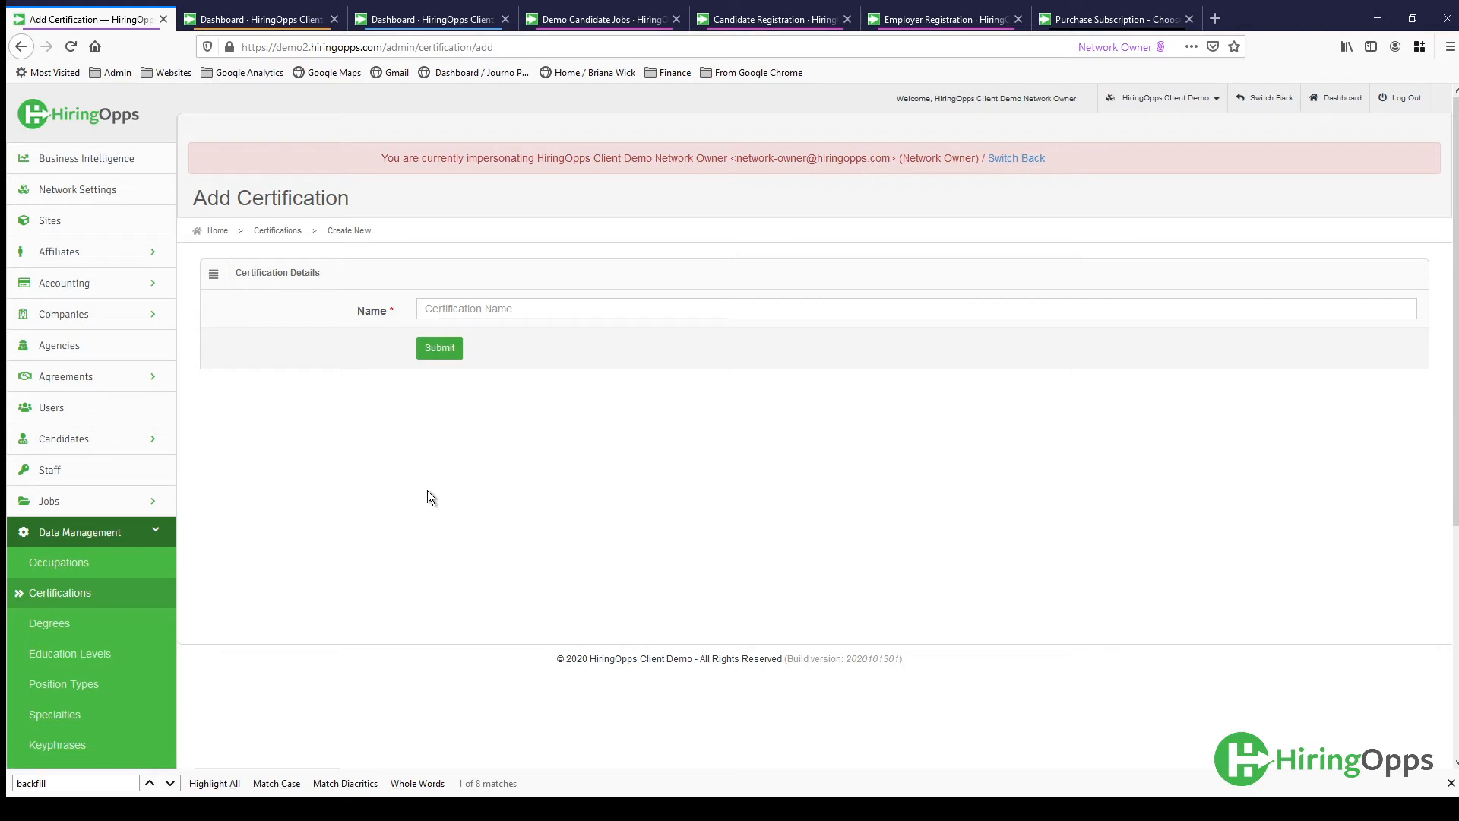
# - Open the Degrees list under Data Management and look over its entries
pyautogui.scroll(-2, 431, 500)
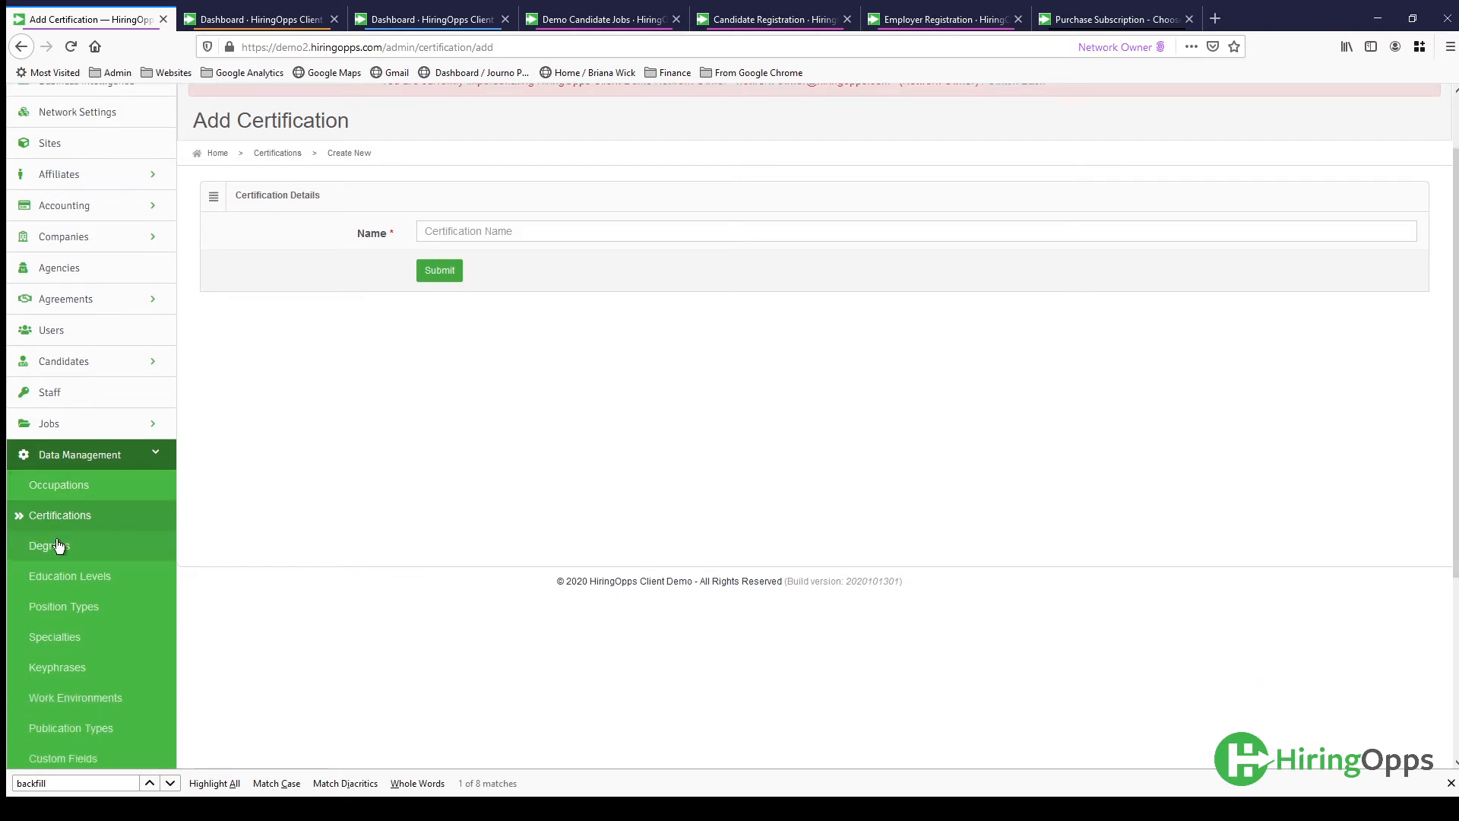
pyautogui.click(57, 547)
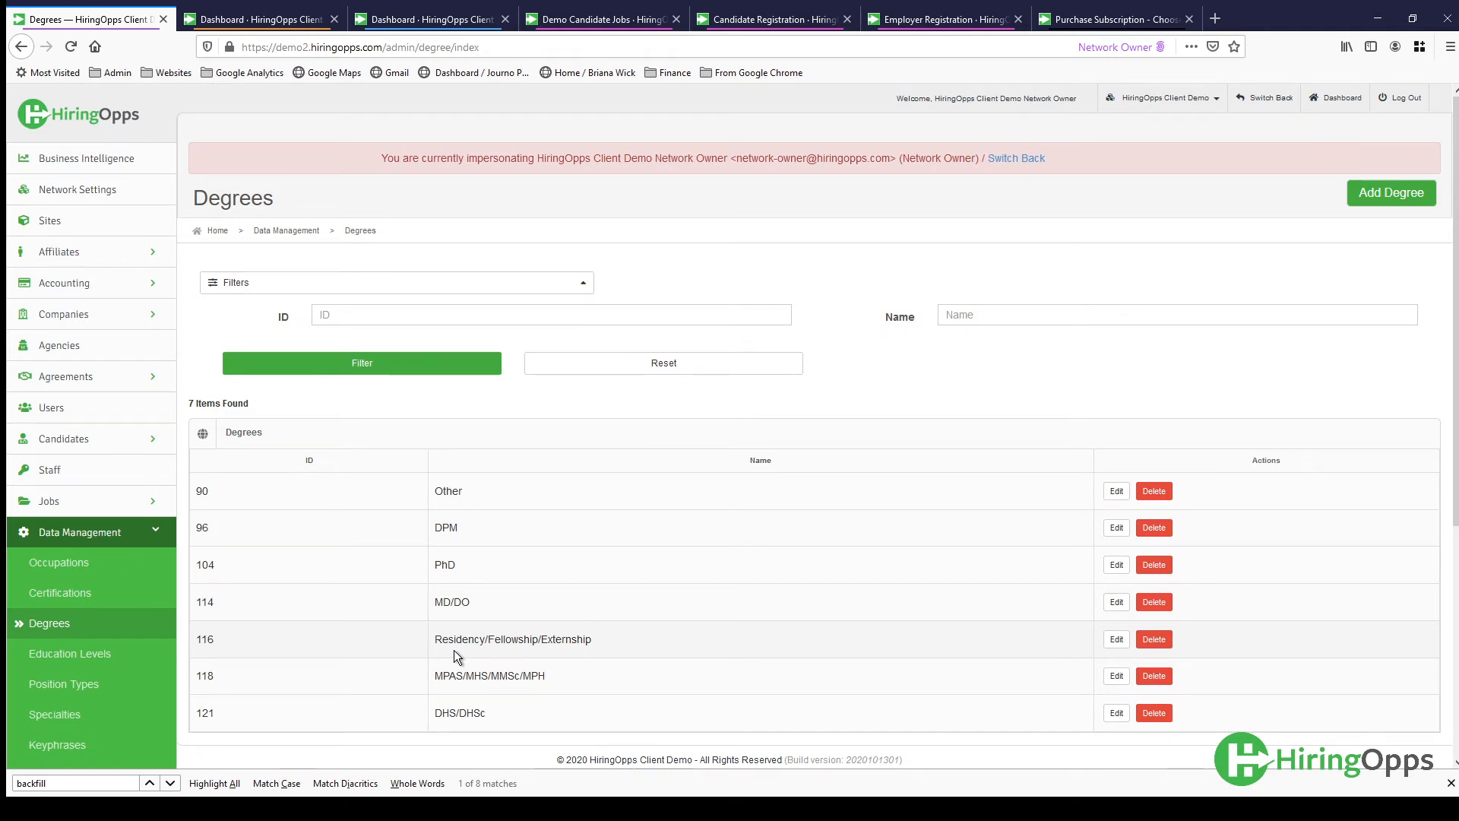
pyautogui.scroll(-2, 454, 651)
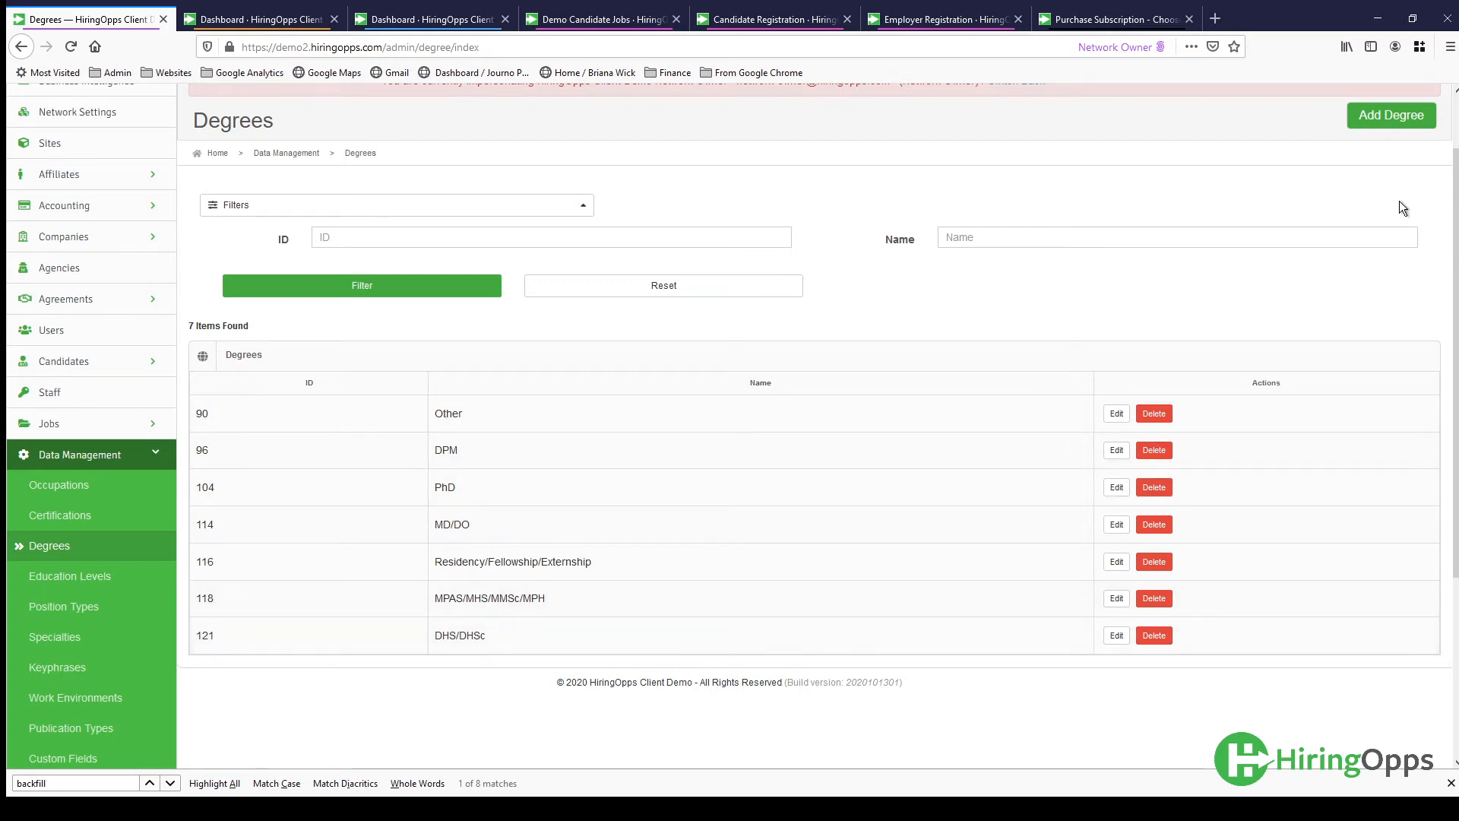
# - View the blank form for adding a degree, and look through the Education Levels list under Data Management
pyautogui.click(1387, 131)
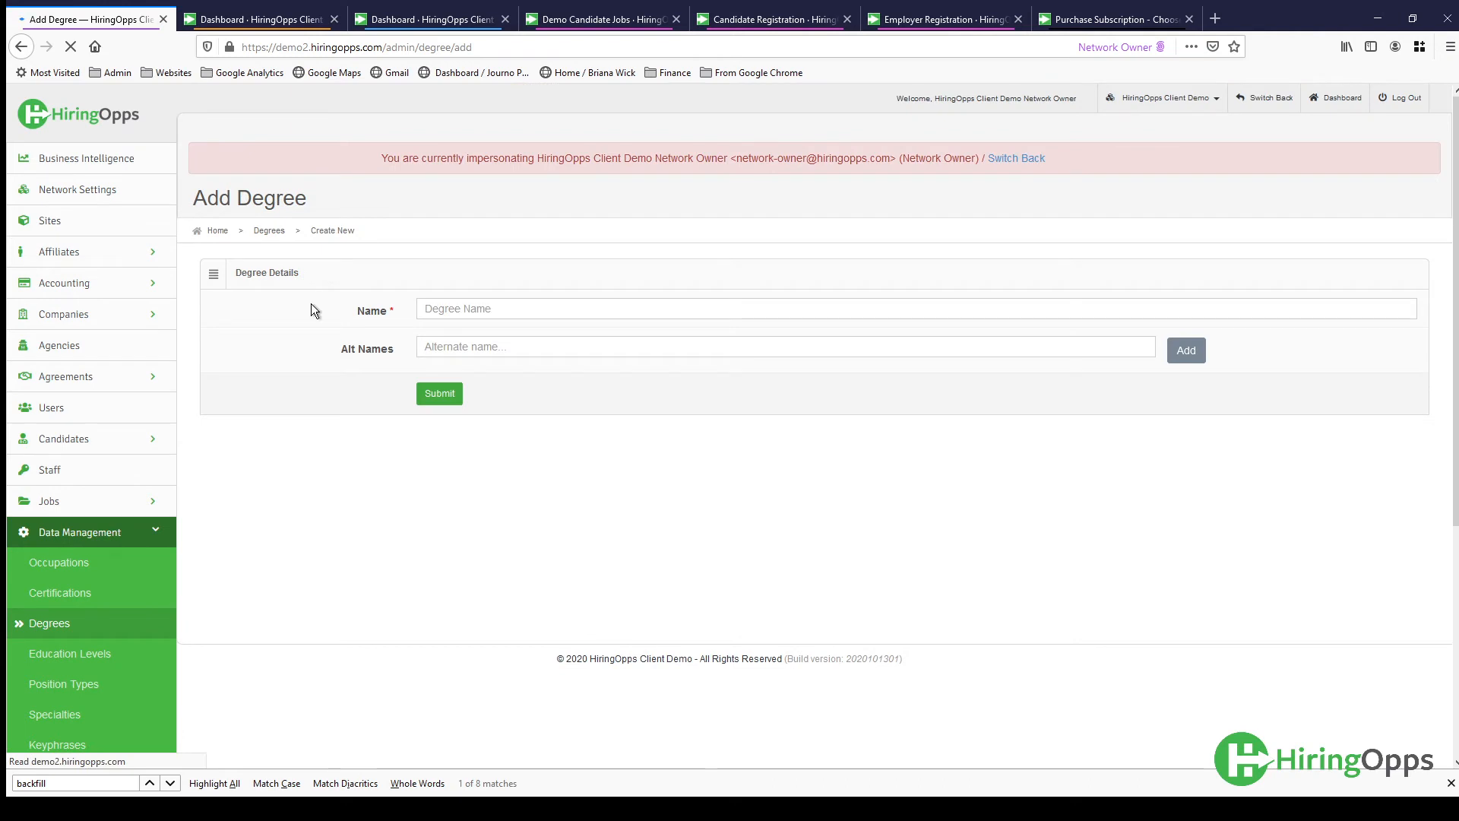
pyautogui.scroll(-1, 558, 458)
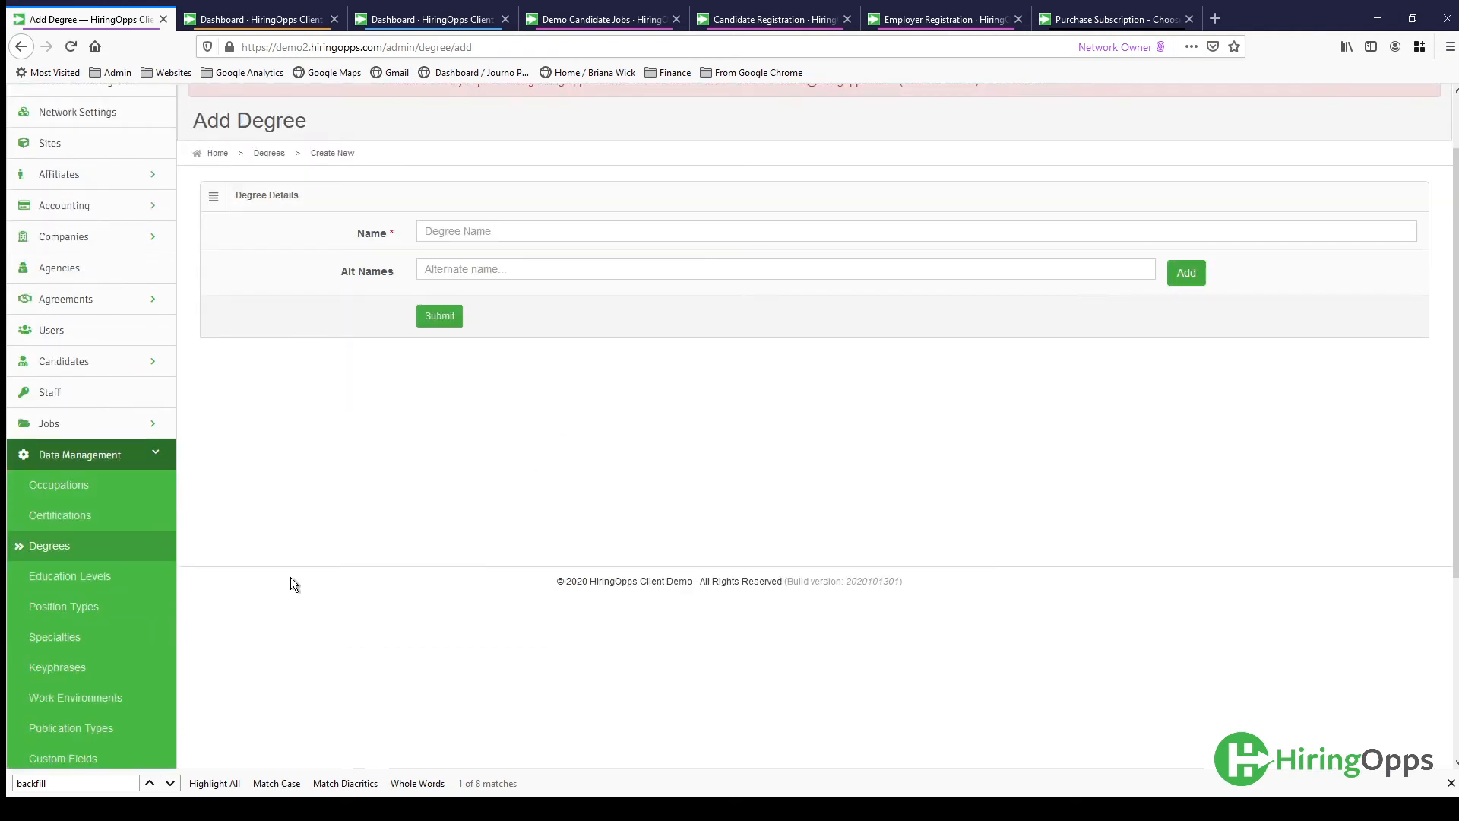
pyautogui.click(100, 579)
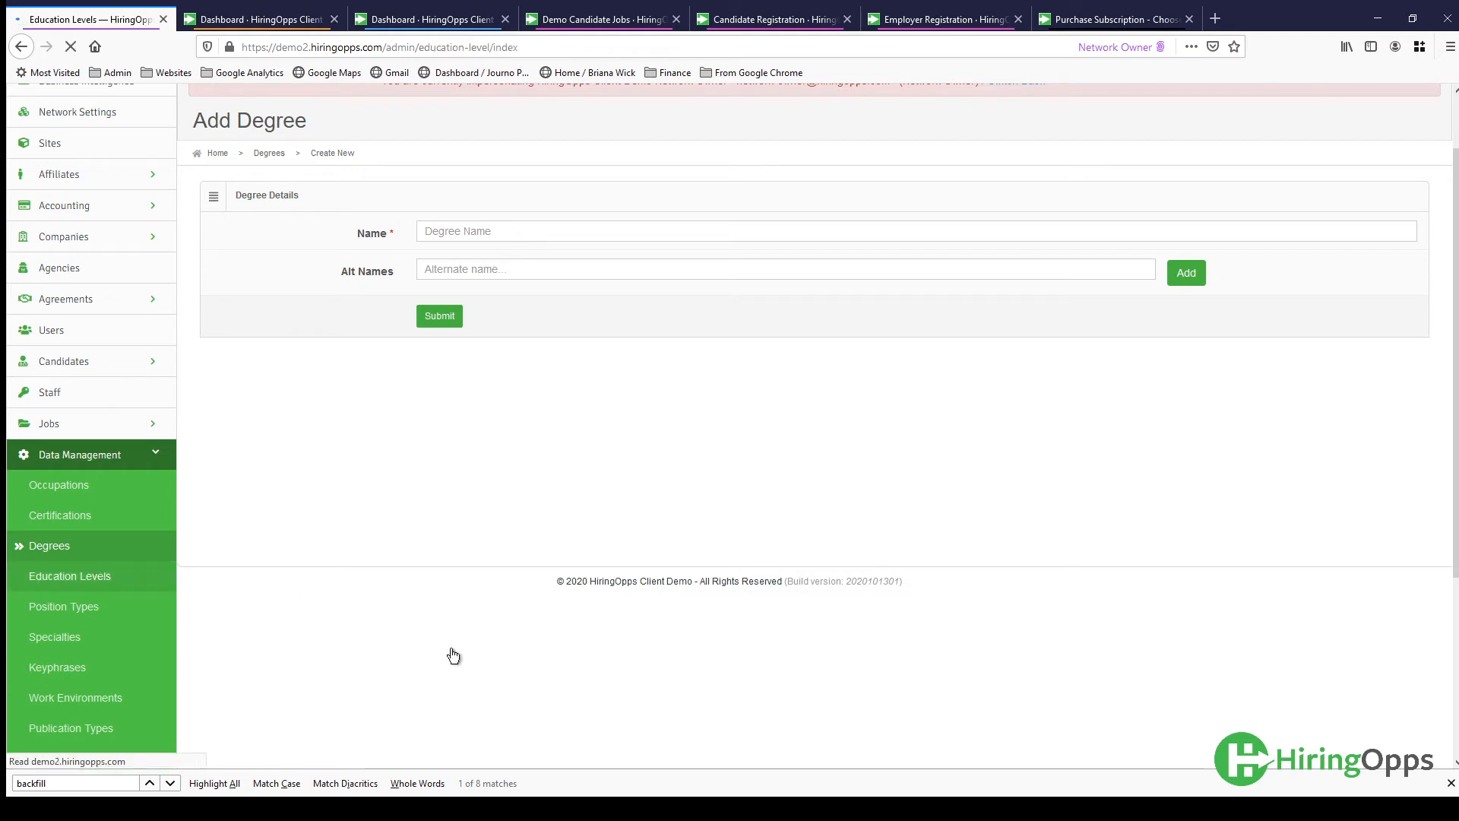
pyautogui.scroll(-2, 451, 651)
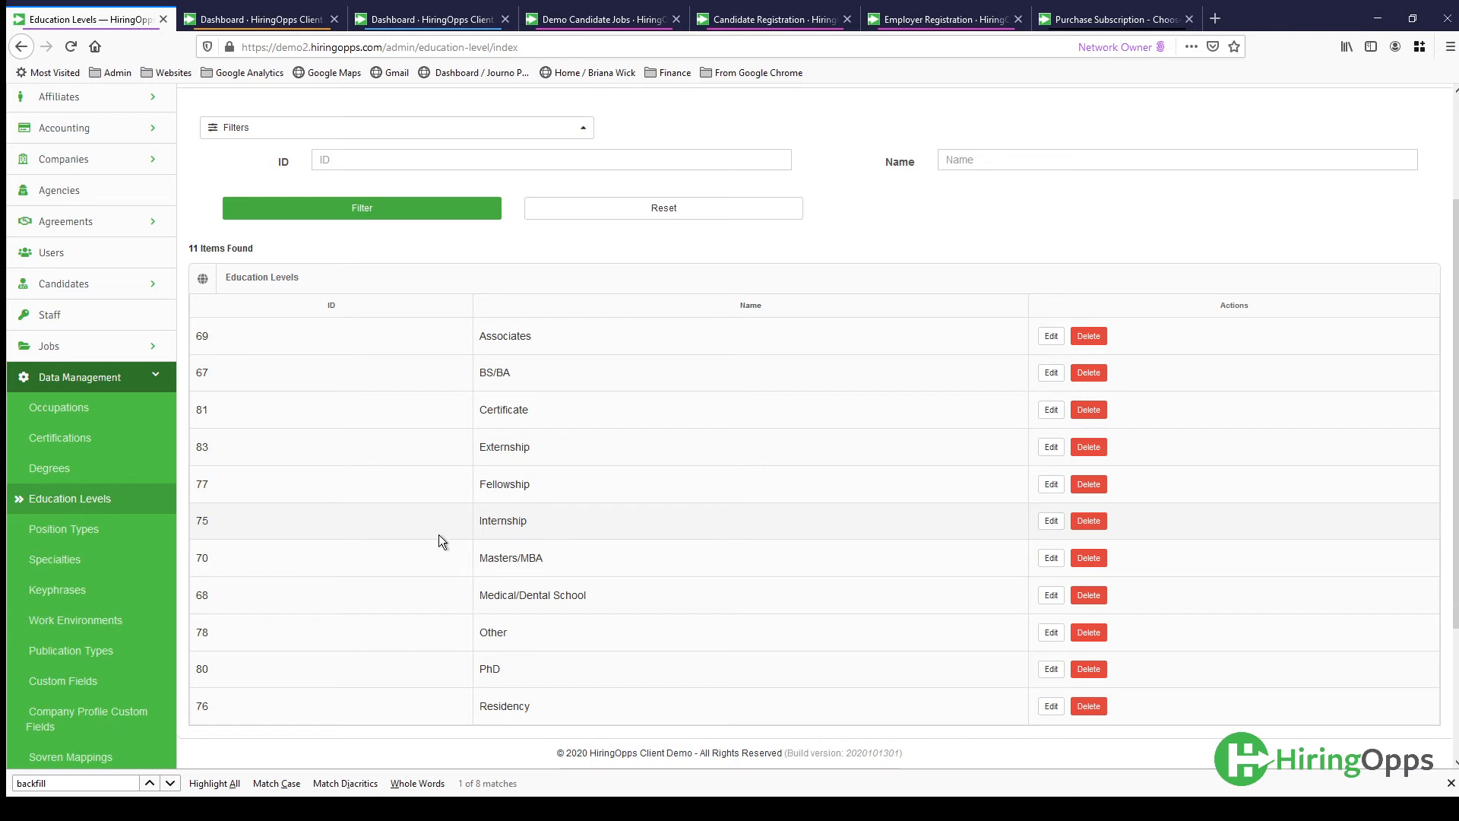
# - Open the Position Types list under Data Management and look through its entries
pyautogui.click(62, 532)
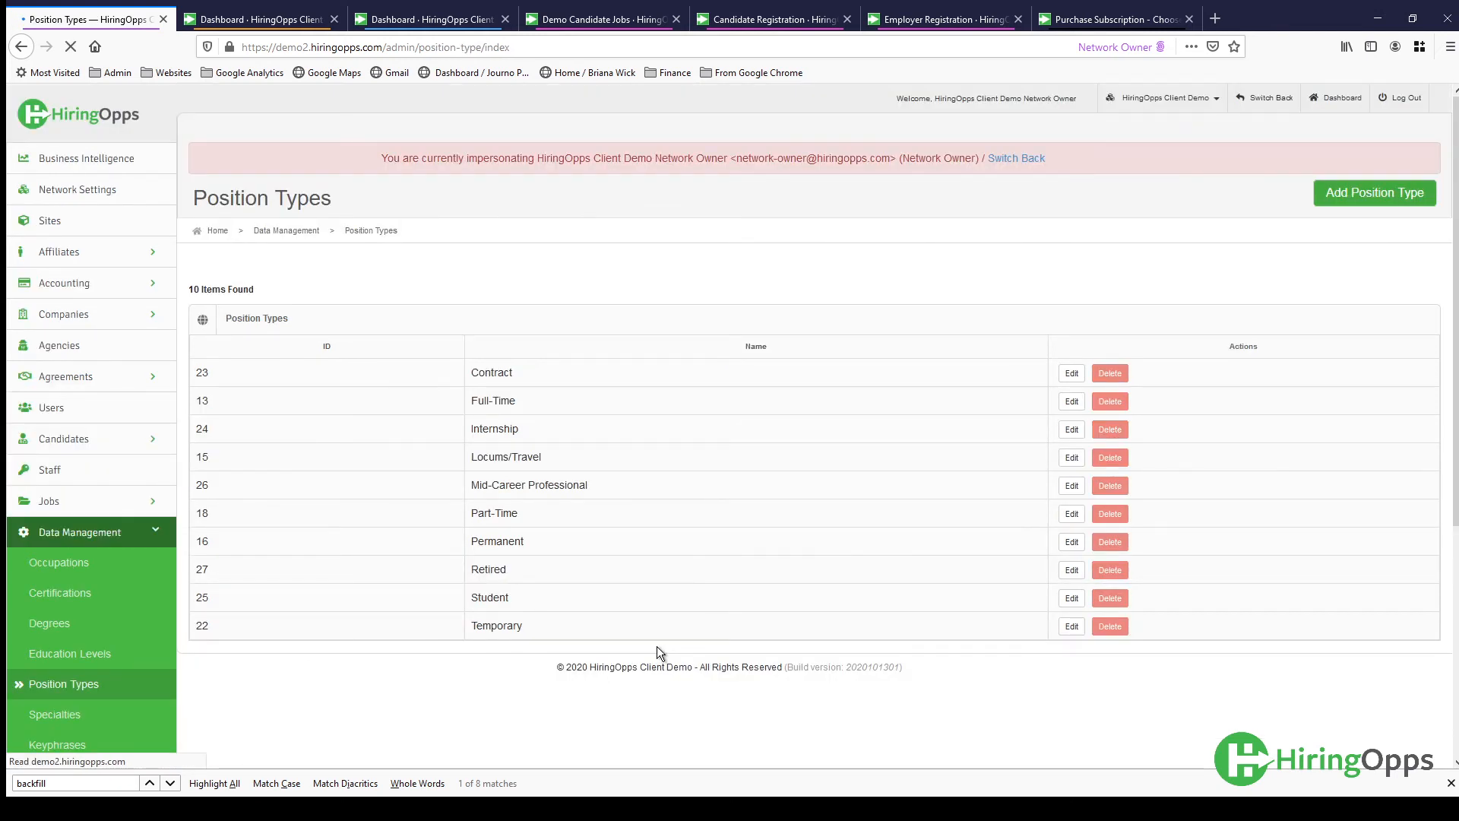
pyautogui.scroll(-1, 656, 646)
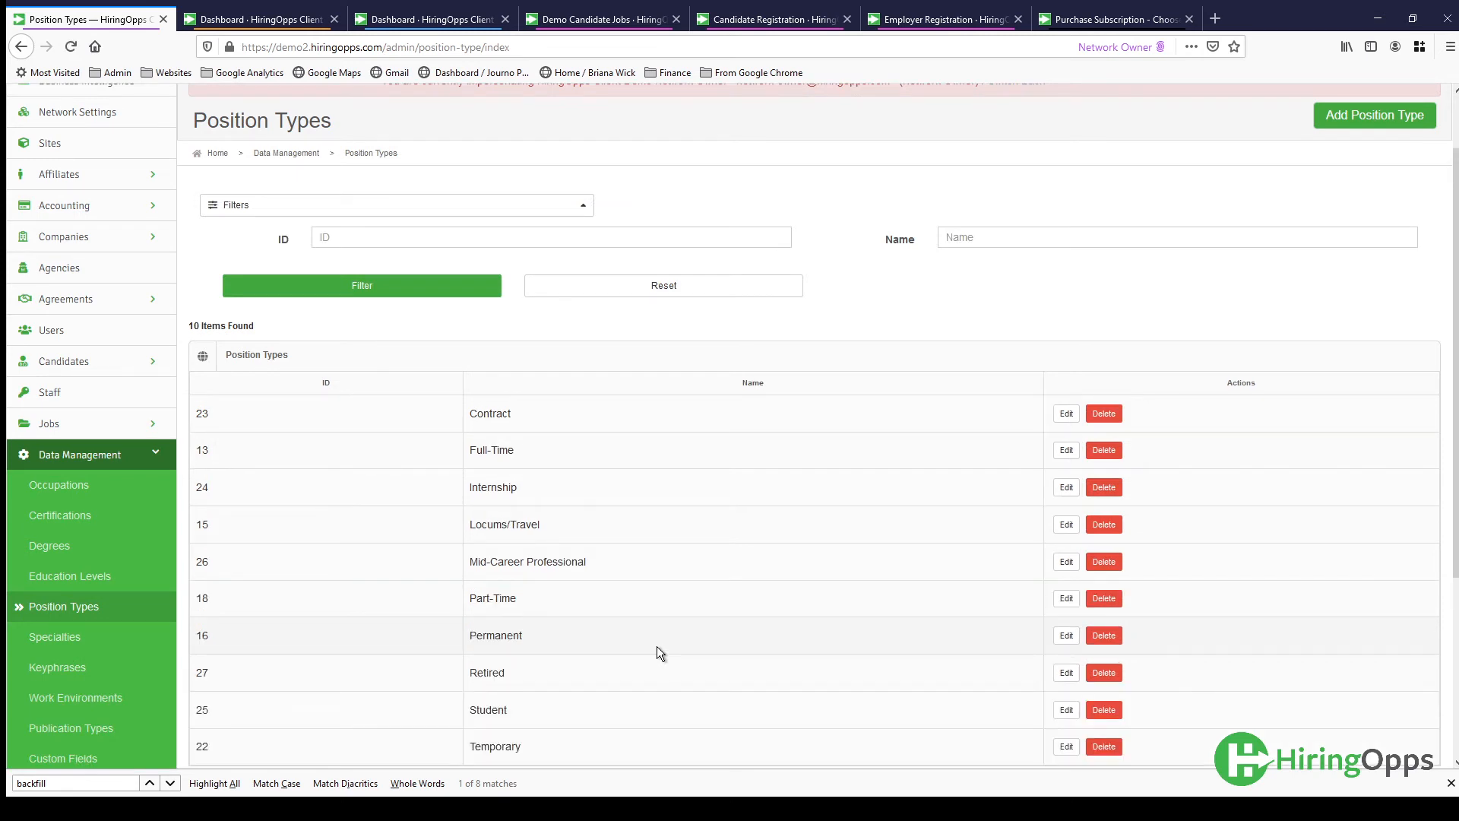
pyautogui.scroll(-1, 657, 646)
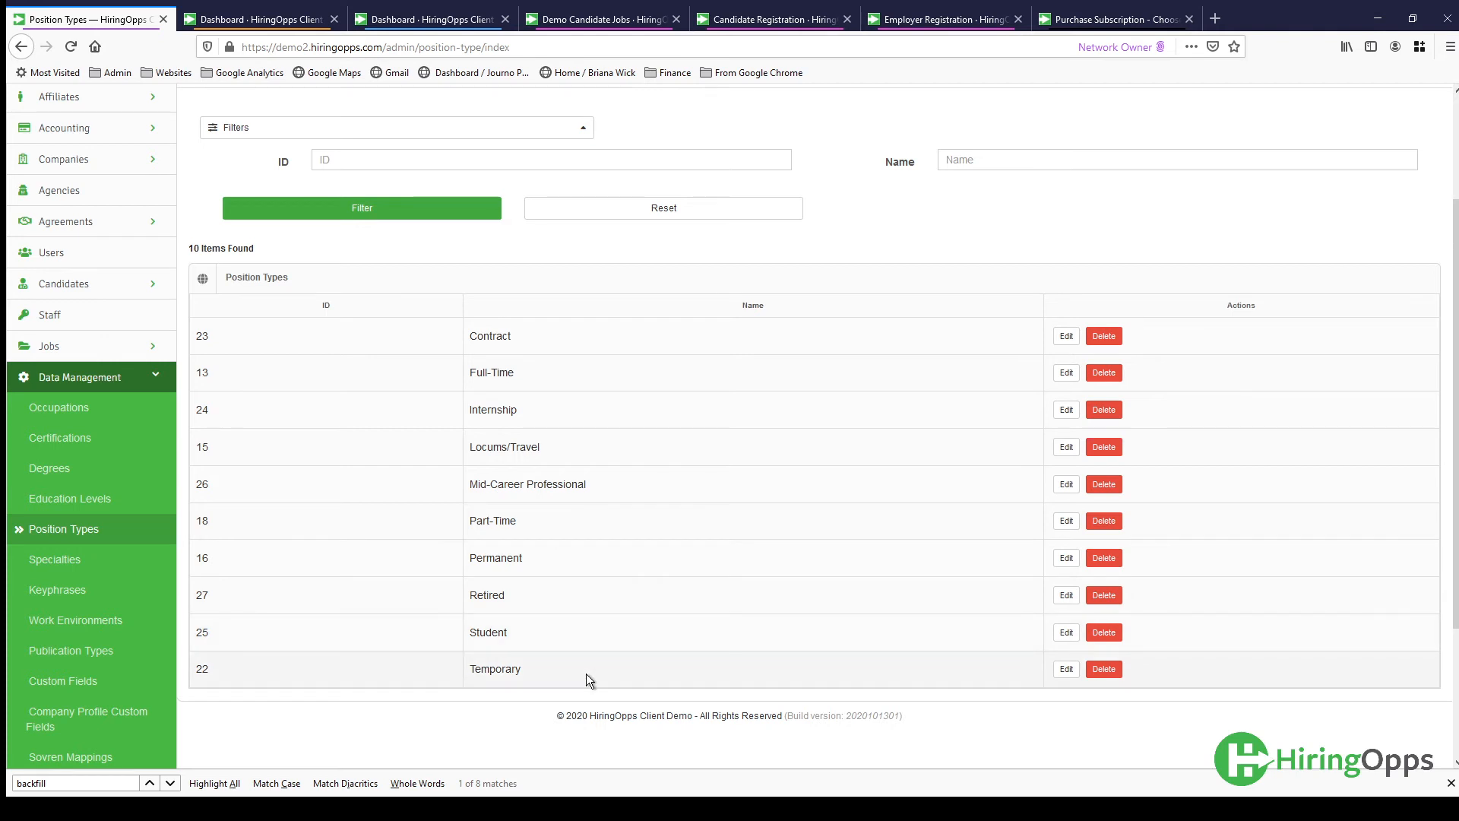
pyautogui.scroll(1, 587, 673)
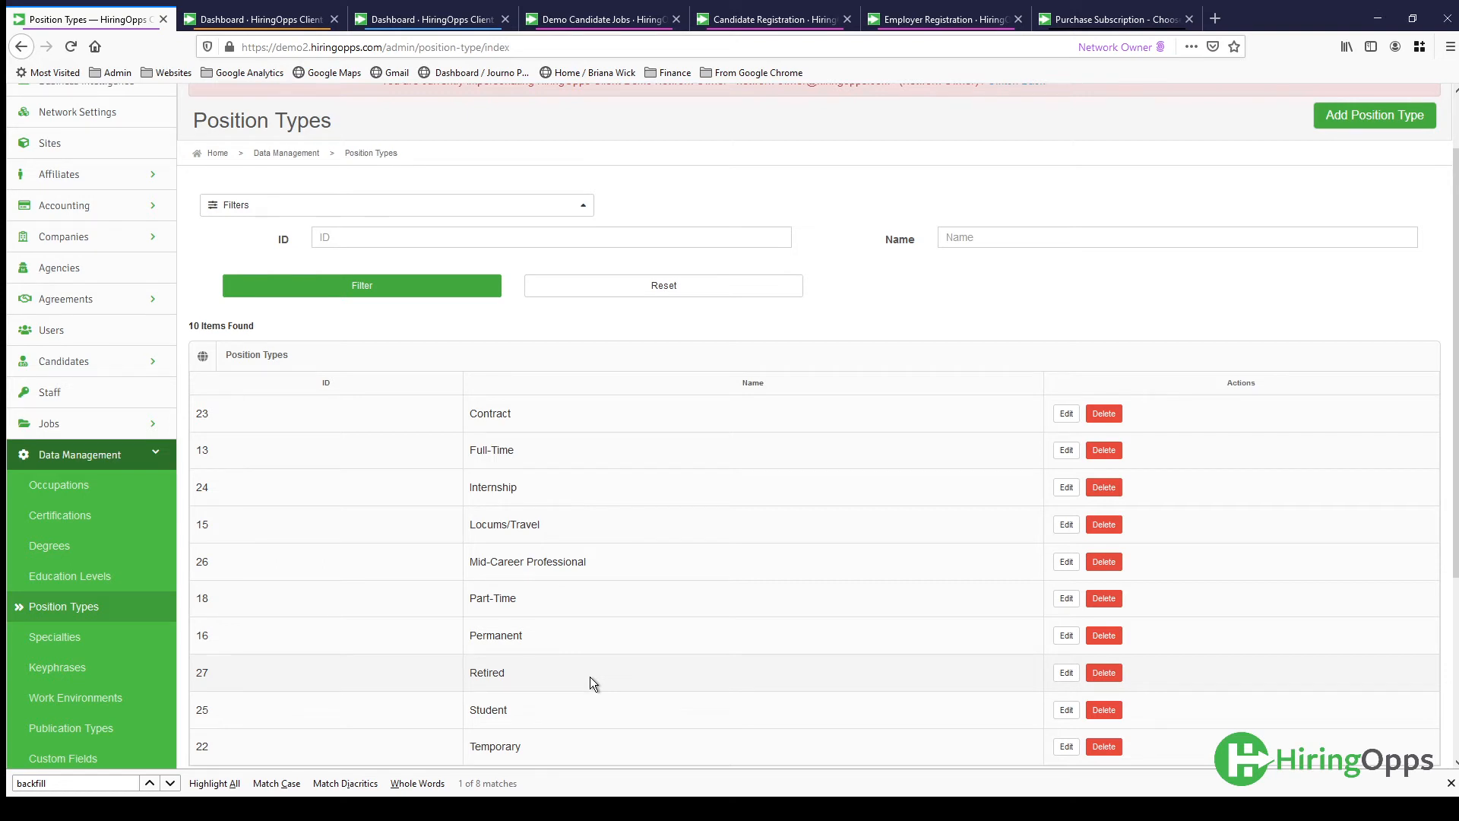
pyautogui.scroll(-1, 590, 678)
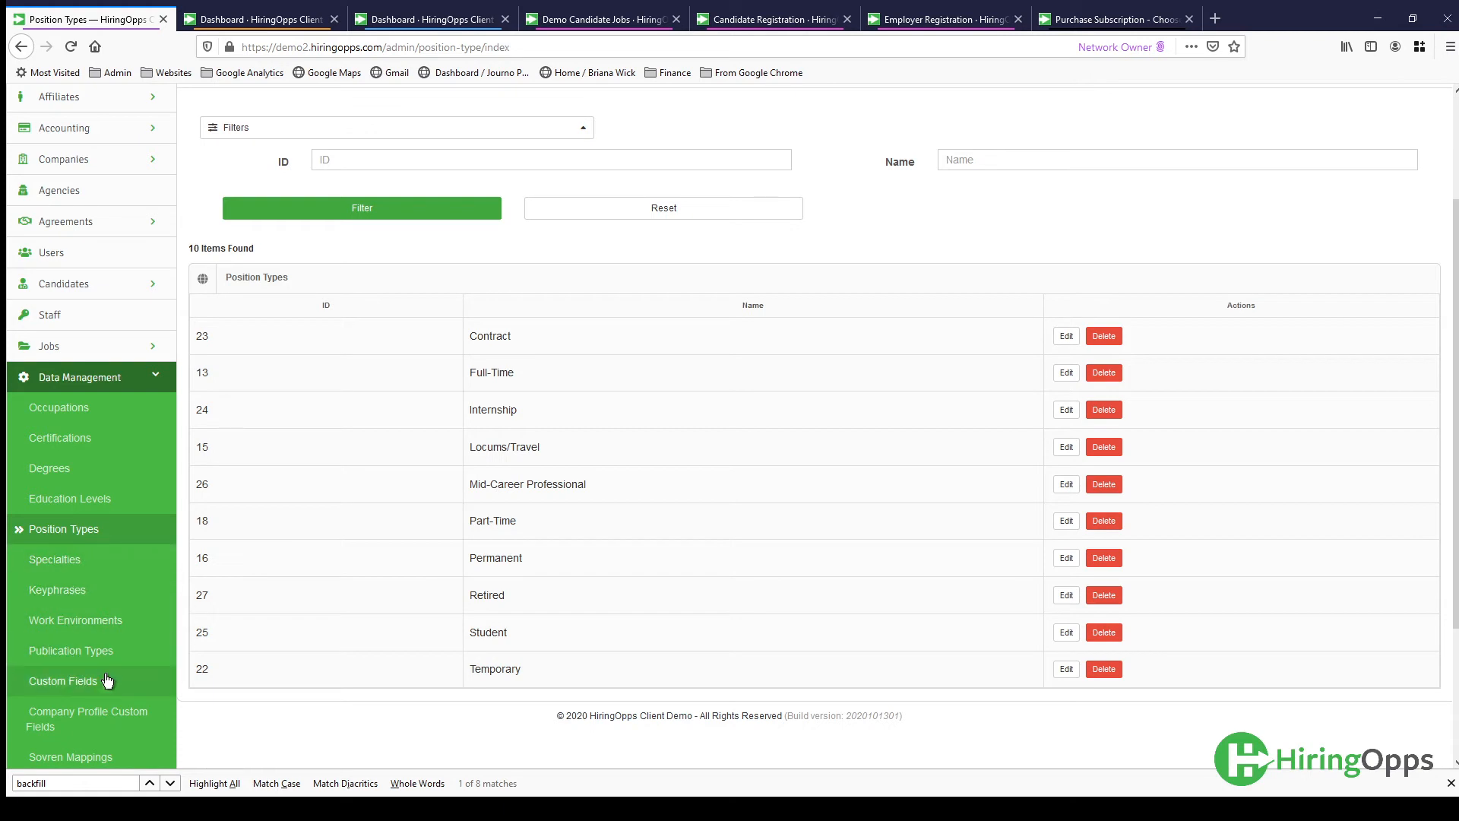
# - Open a blank form for adding a custom field under Data Management and check the available field types
pyautogui.click(68, 691)
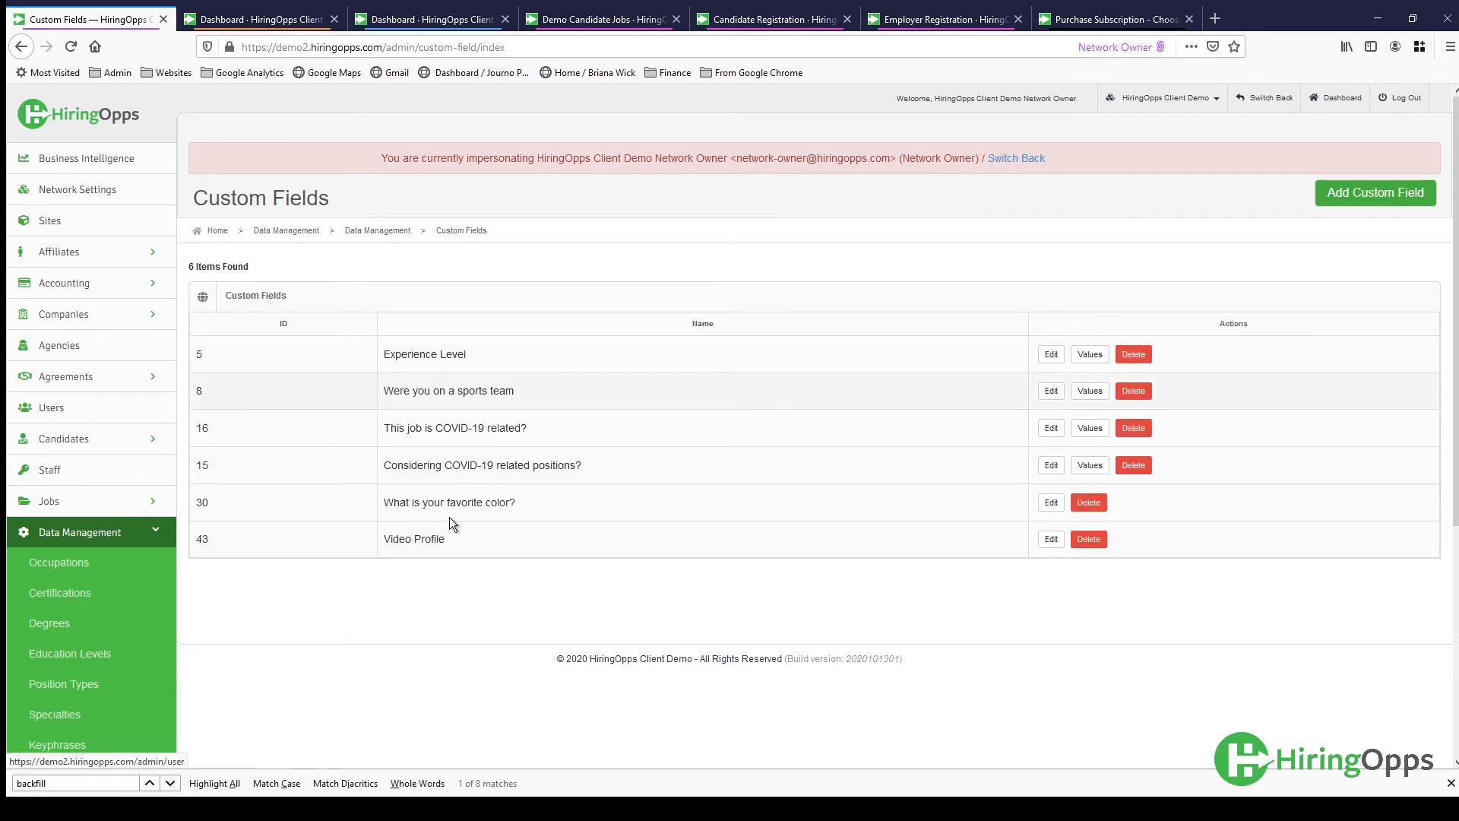
pyautogui.click(1376, 204)
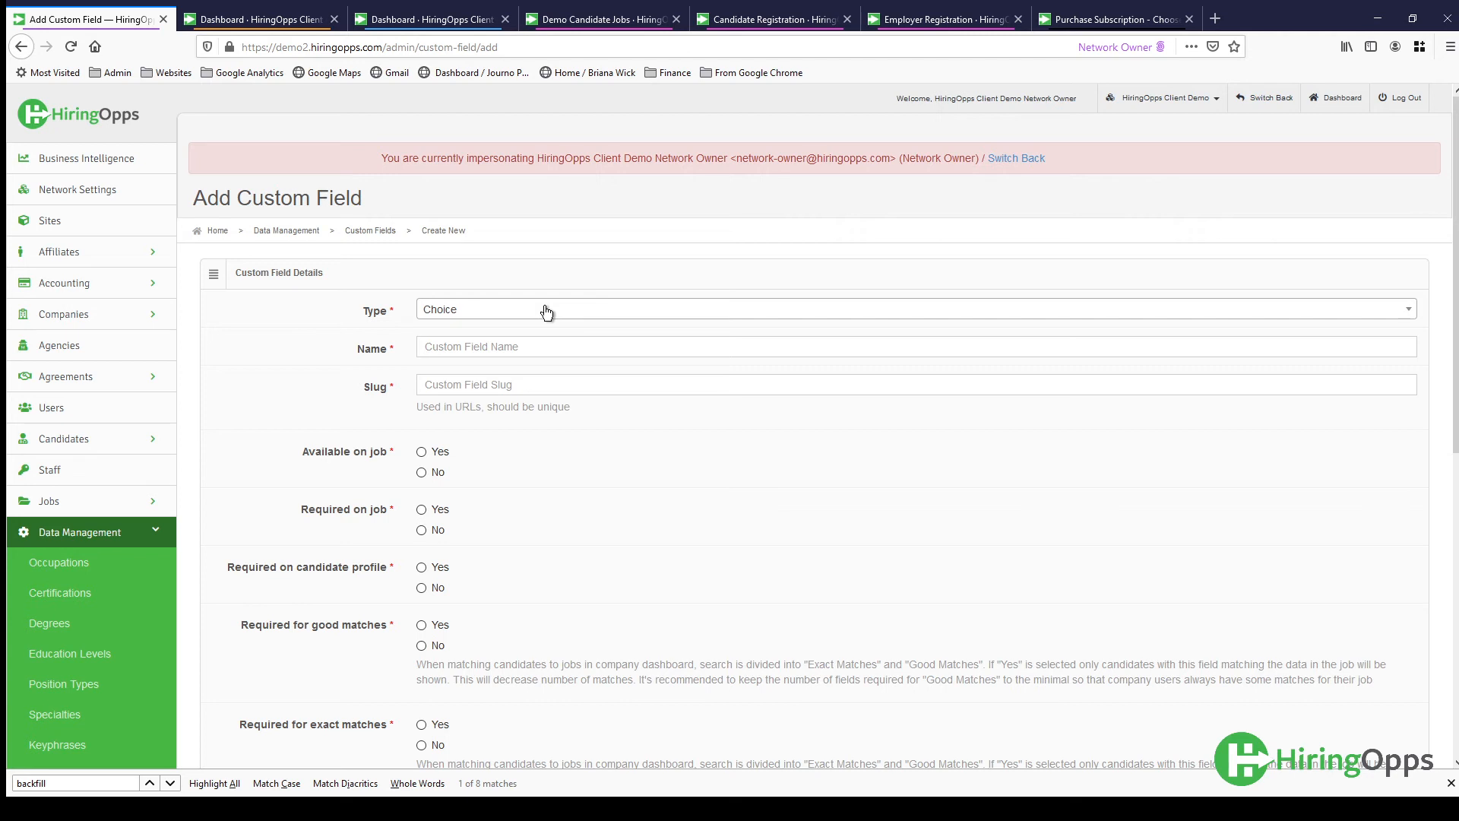
pyautogui.click(546, 311)
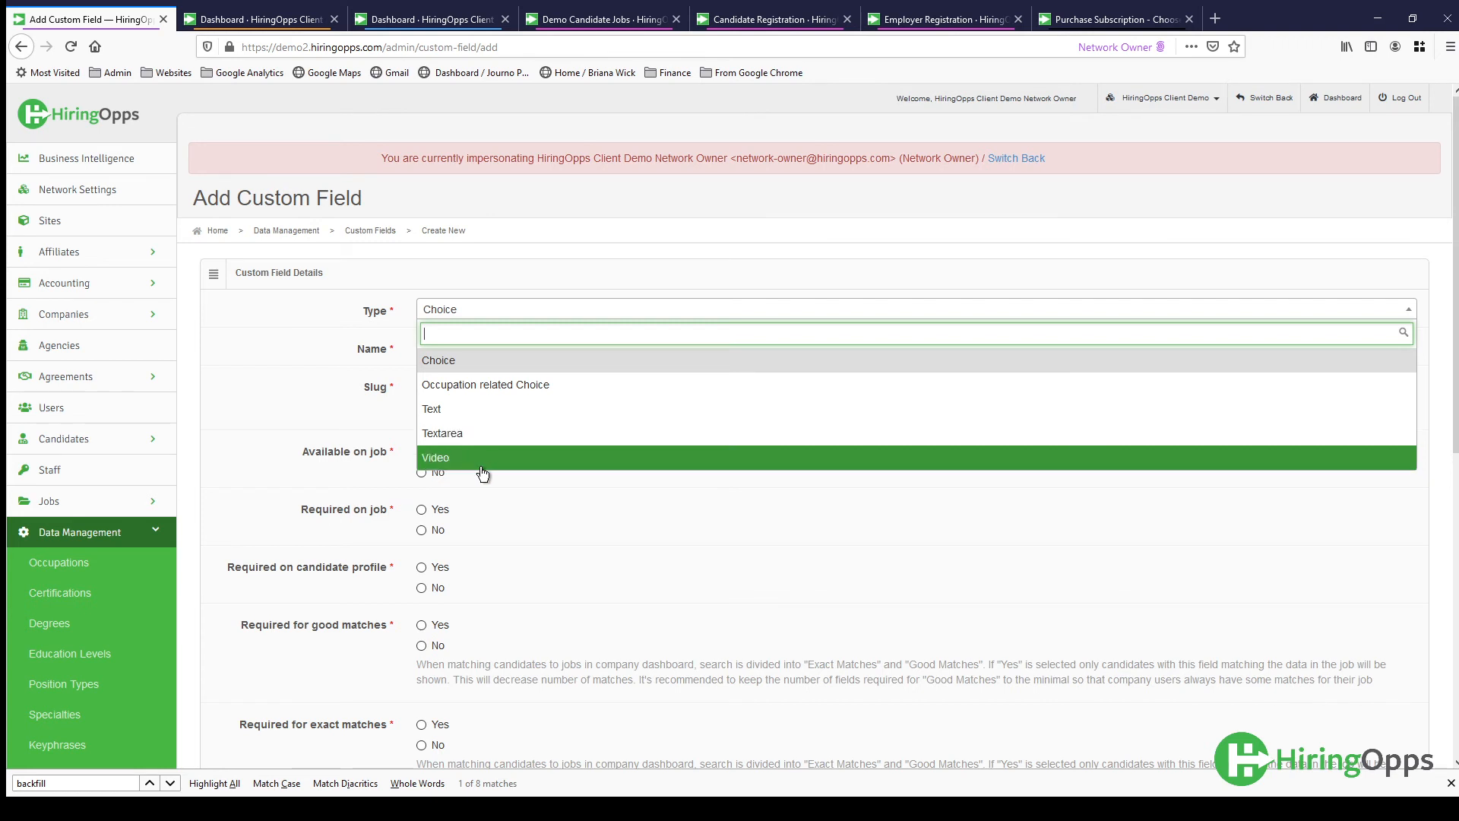
pyautogui.click(626, 267)
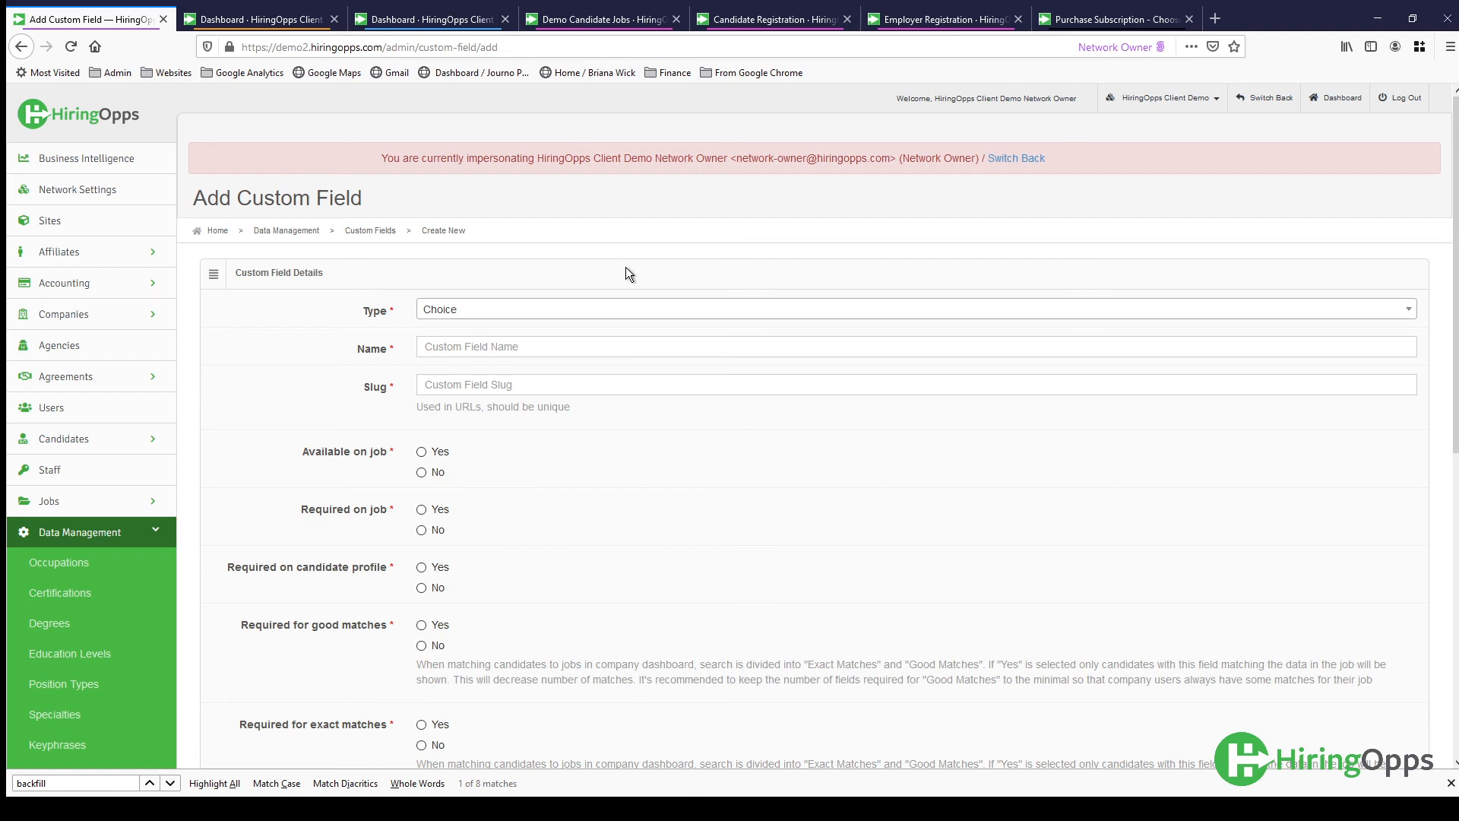
# - Name the new Choice custom field "What delivery systems have you used? (Check all that apply.)"
pyautogui.scroll(-2, 621, 265)
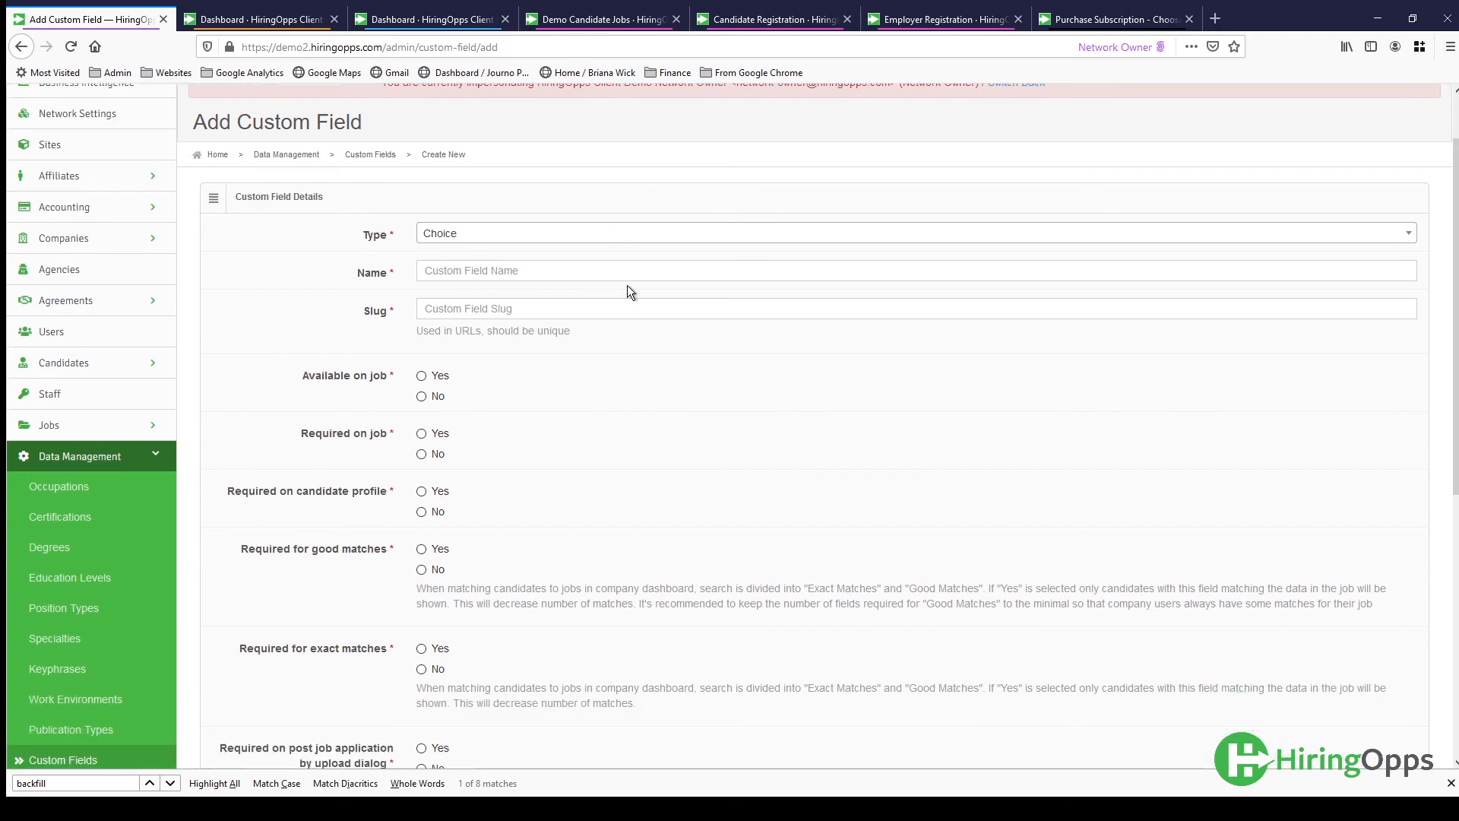
pyautogui.click(494, 275)
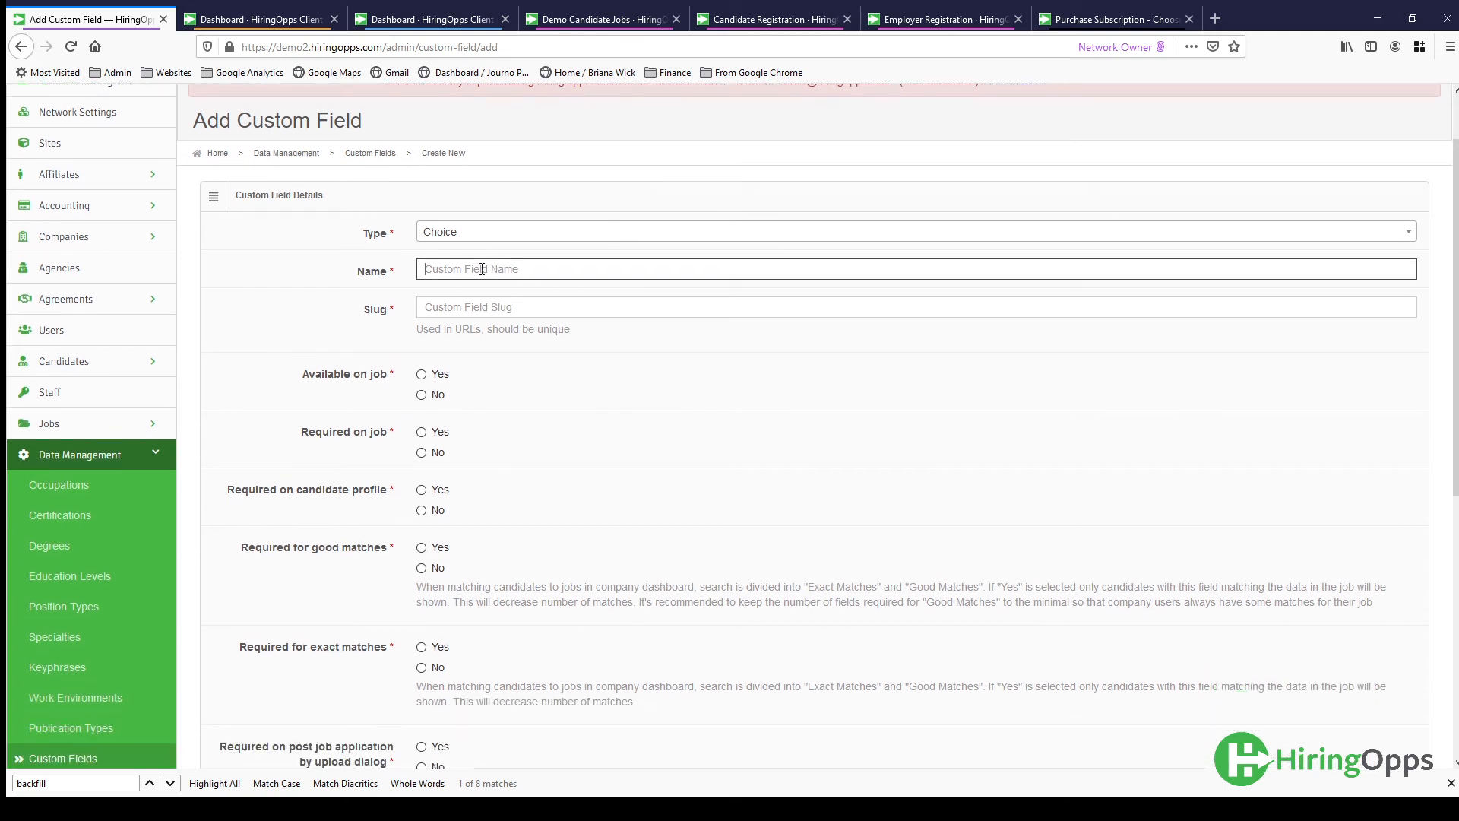
pyautogui.write('What delivery systems have you used? (Check all that apply.)')
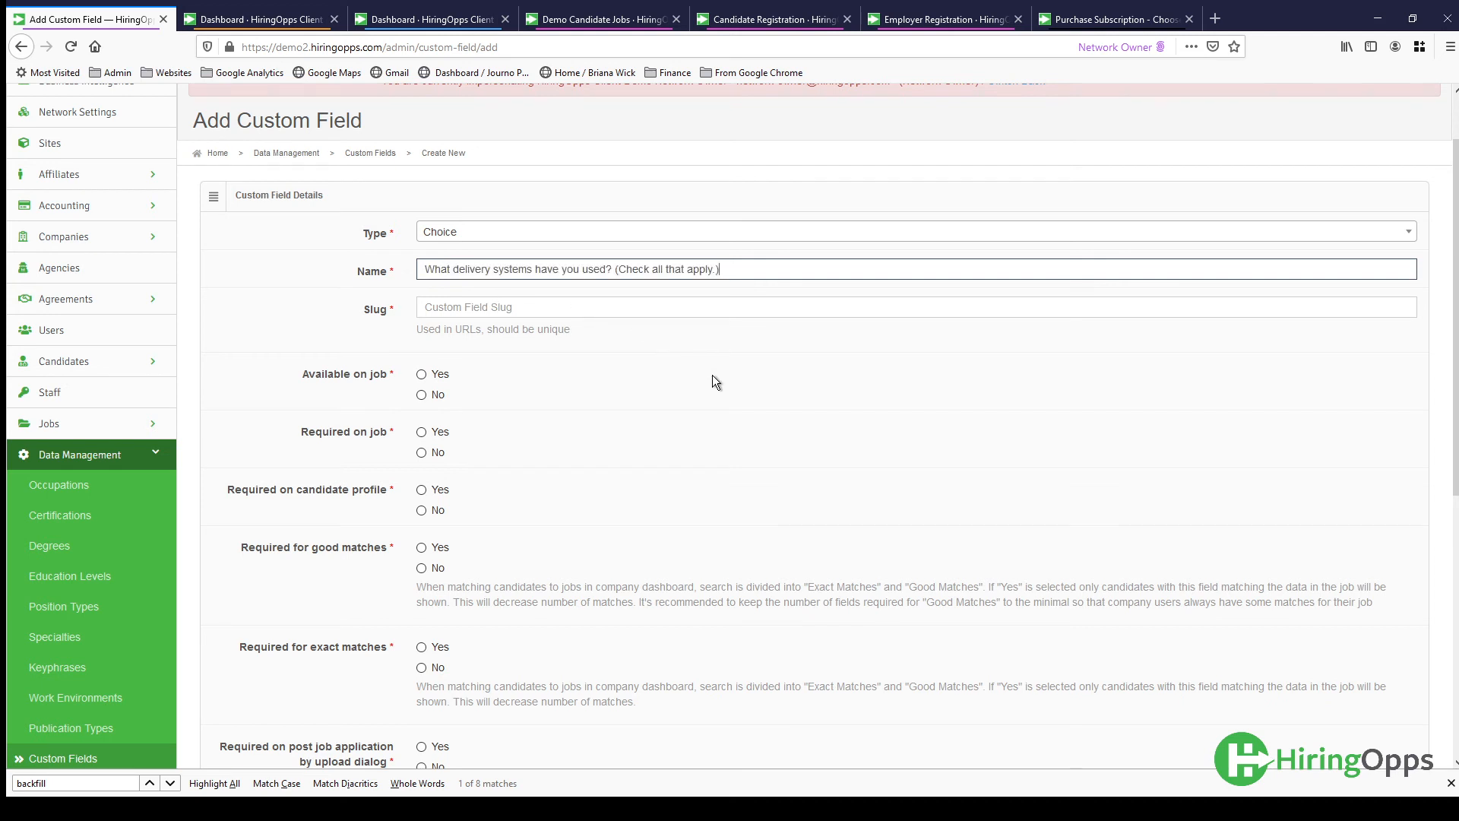
# - Try 0 as the custom field's position on job seeker profile search, clear it, and check the Candidate Locations choices
pyautogui.scroll(-1, 712, 375)
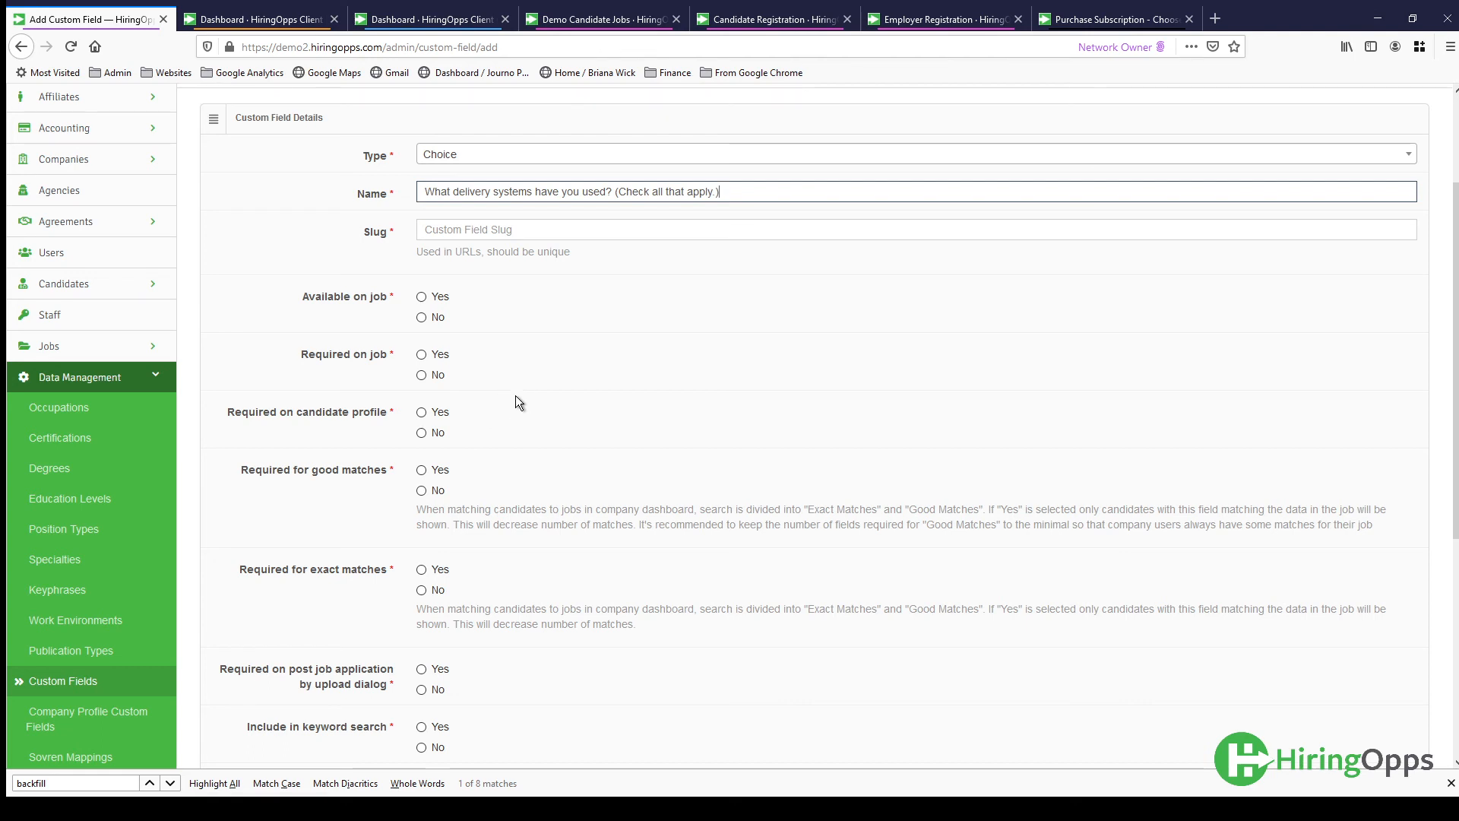
pyautogui.scroll(-2, 684, 411)
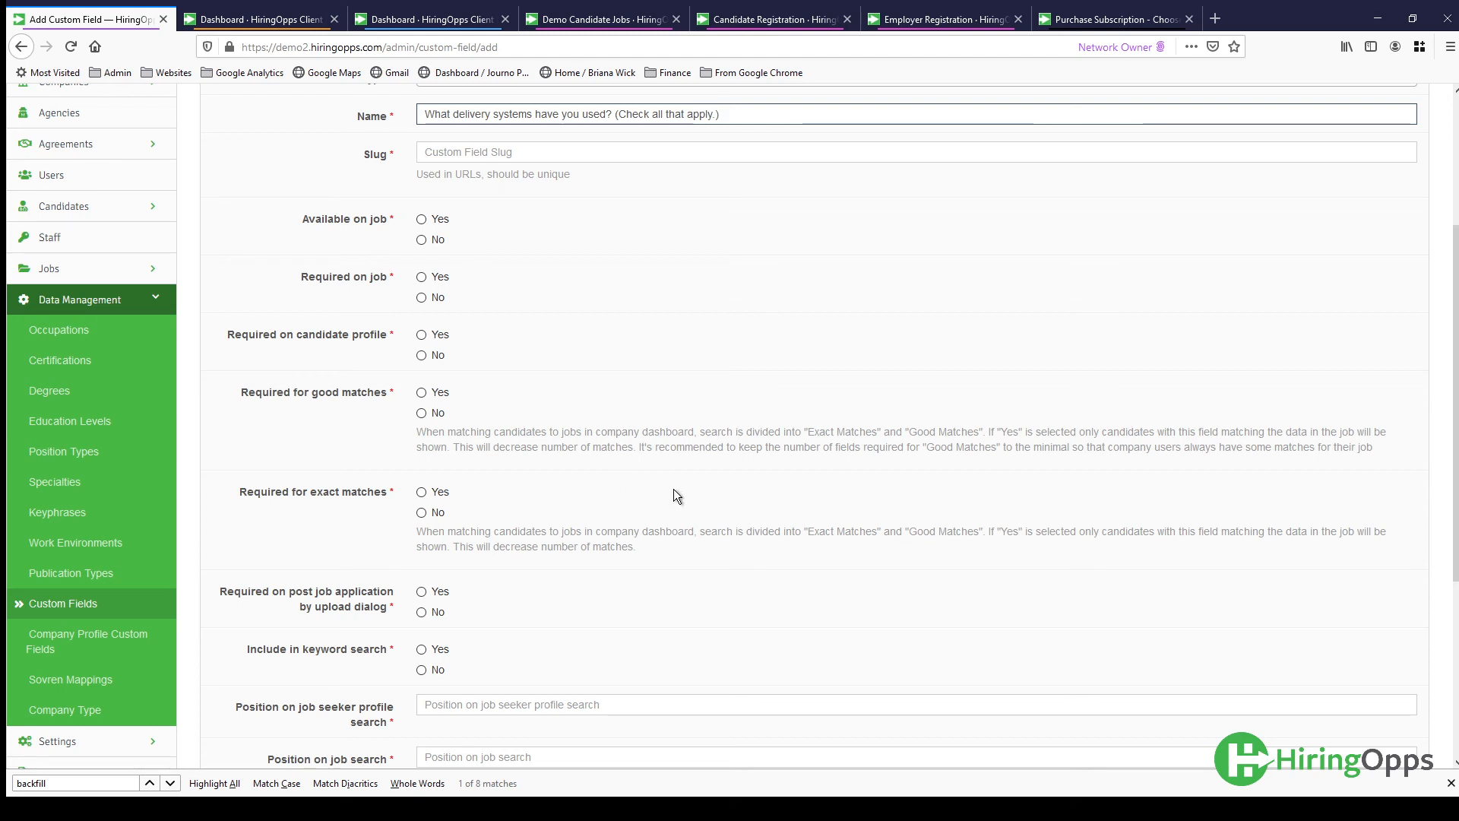
pyautogui.scroll(-3, 677, 495)
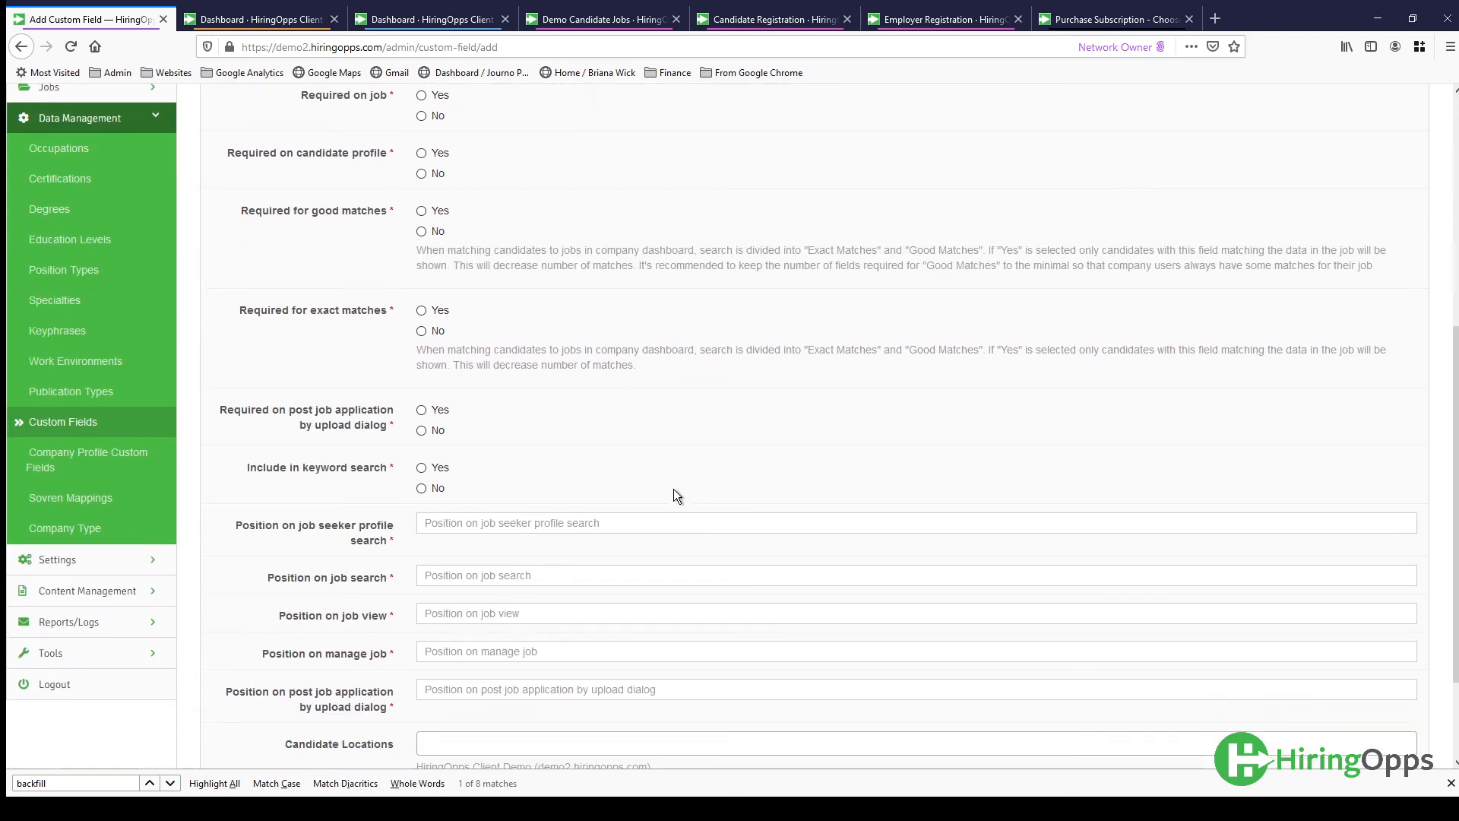
pyautogui.scroll(-2, 676, 494)
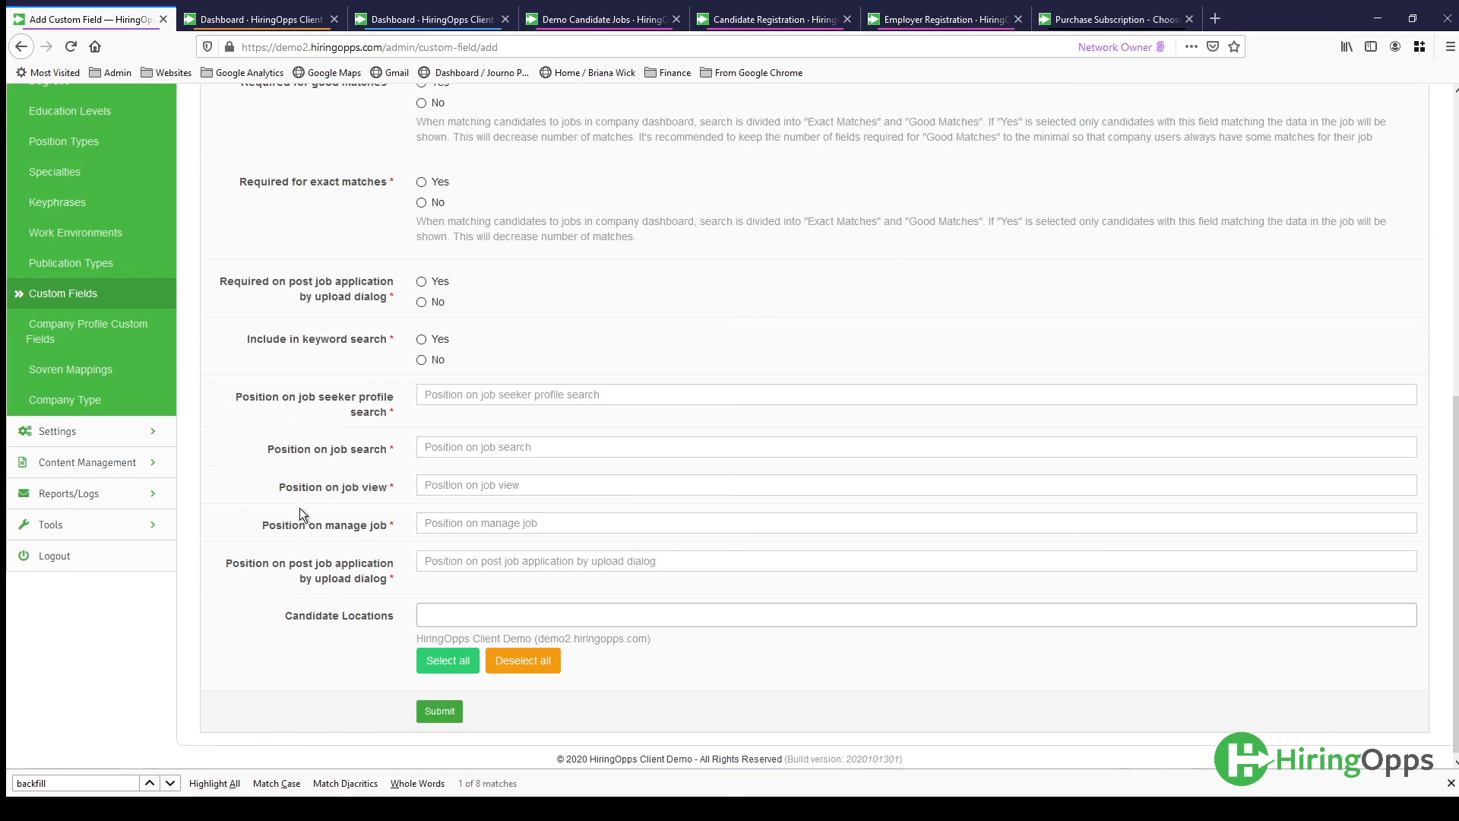
pyautogui.click(450, 392)
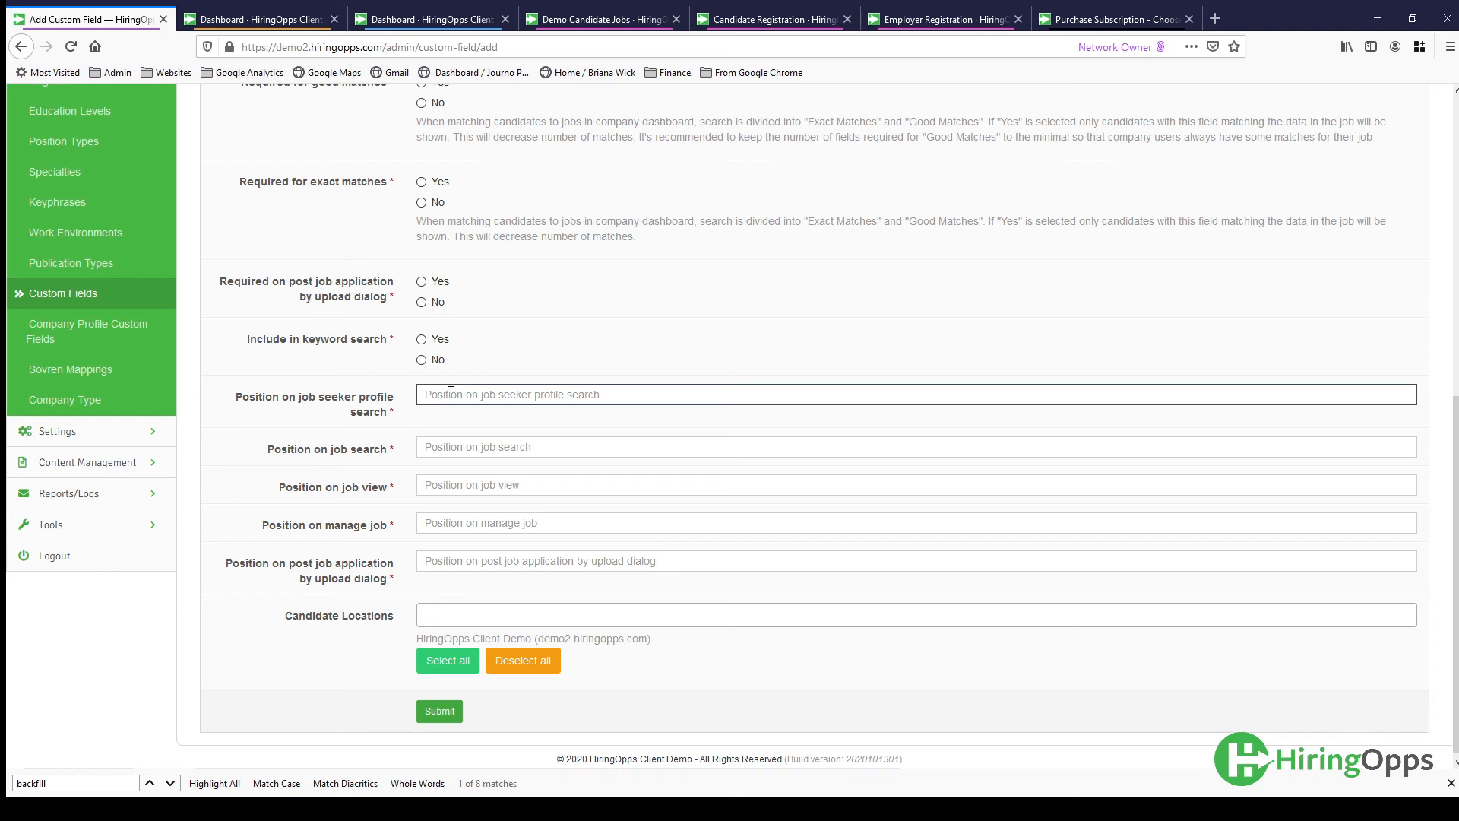
pyautogui.write('0')
pyautogui.moveTo(444, 393); pyautogui.dragTo(420, 394)
pyautogui.press('BackSpace')
pyautogui.click(551, 619)
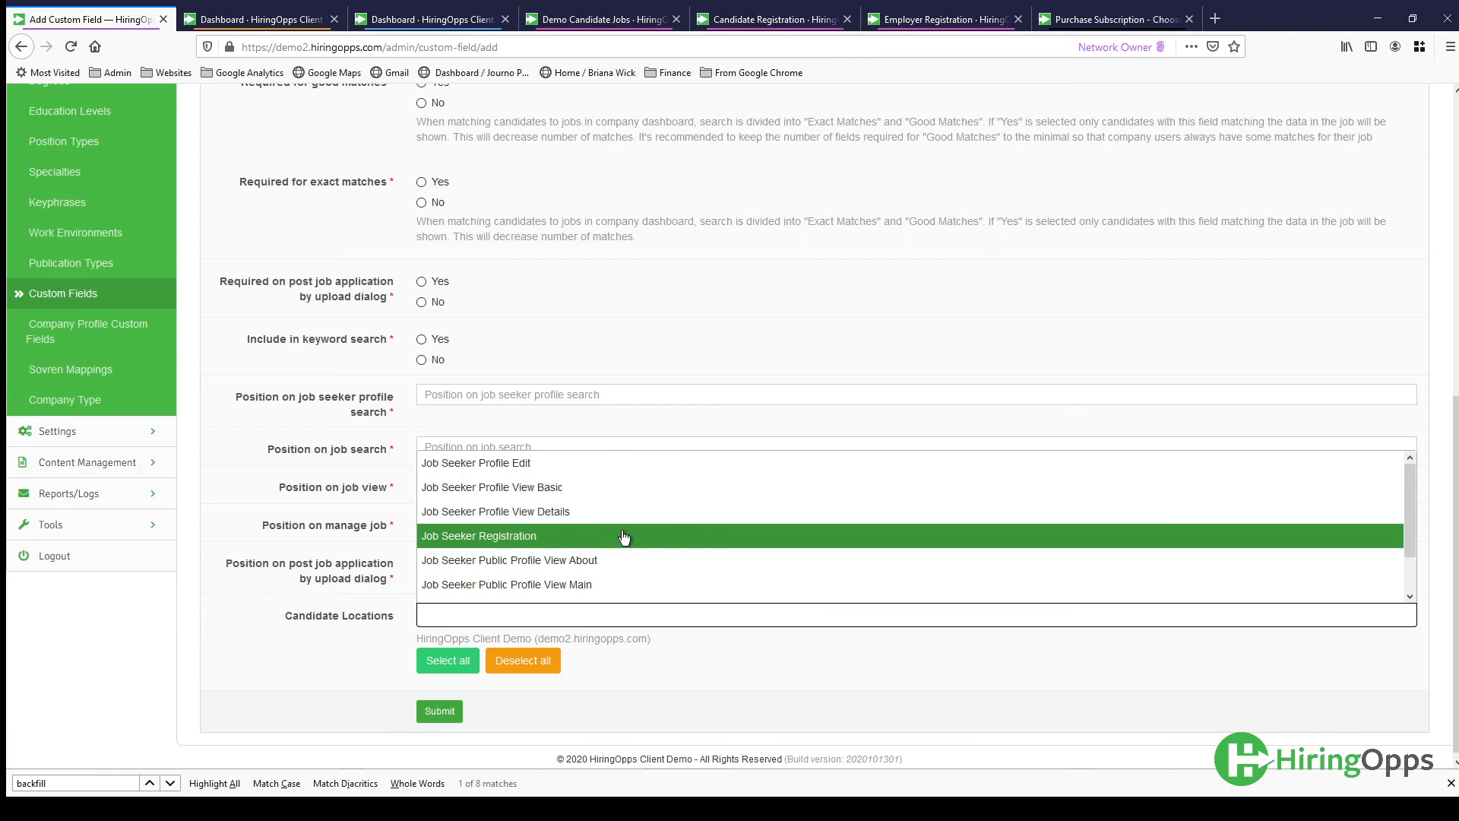
pyautogui.click(290, 489)
# - Leave the custom field unsaved, review the Company Type list and open the form for adding a company type
pyautogui.scroll(3, 297, 518)
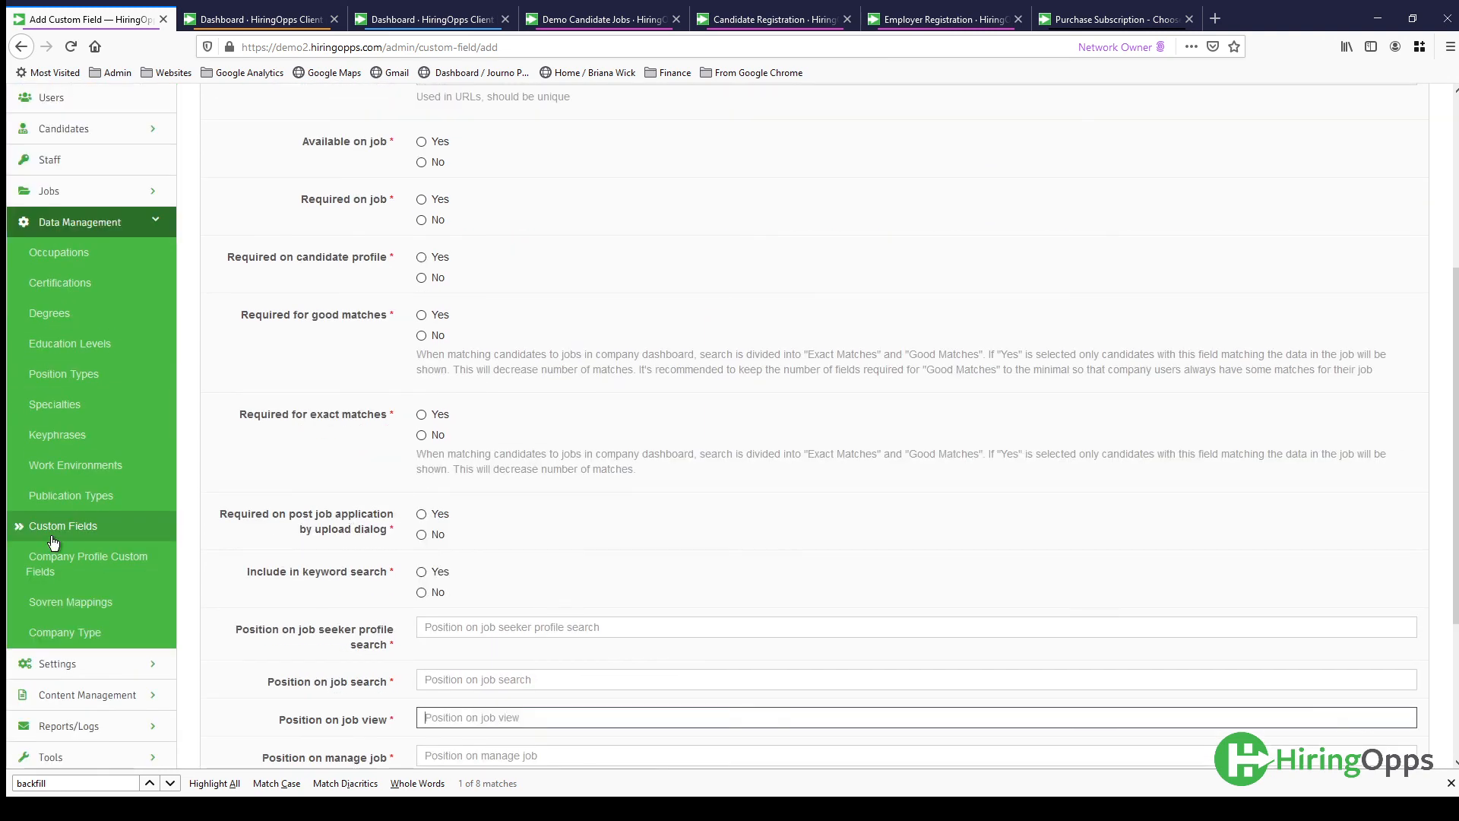
pyautogui.click(67, 633)
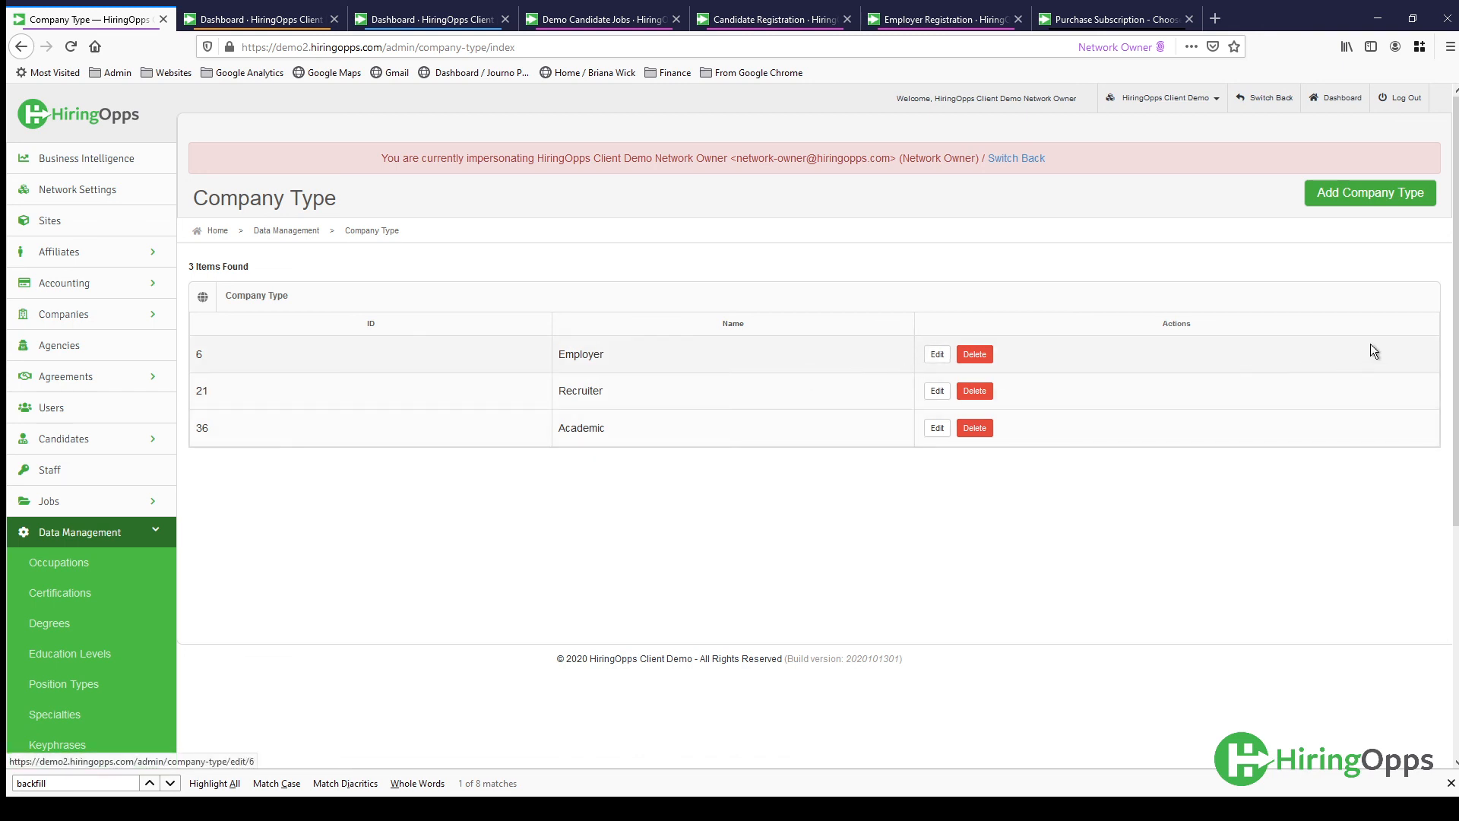
pyautogui.click(1368, 205)
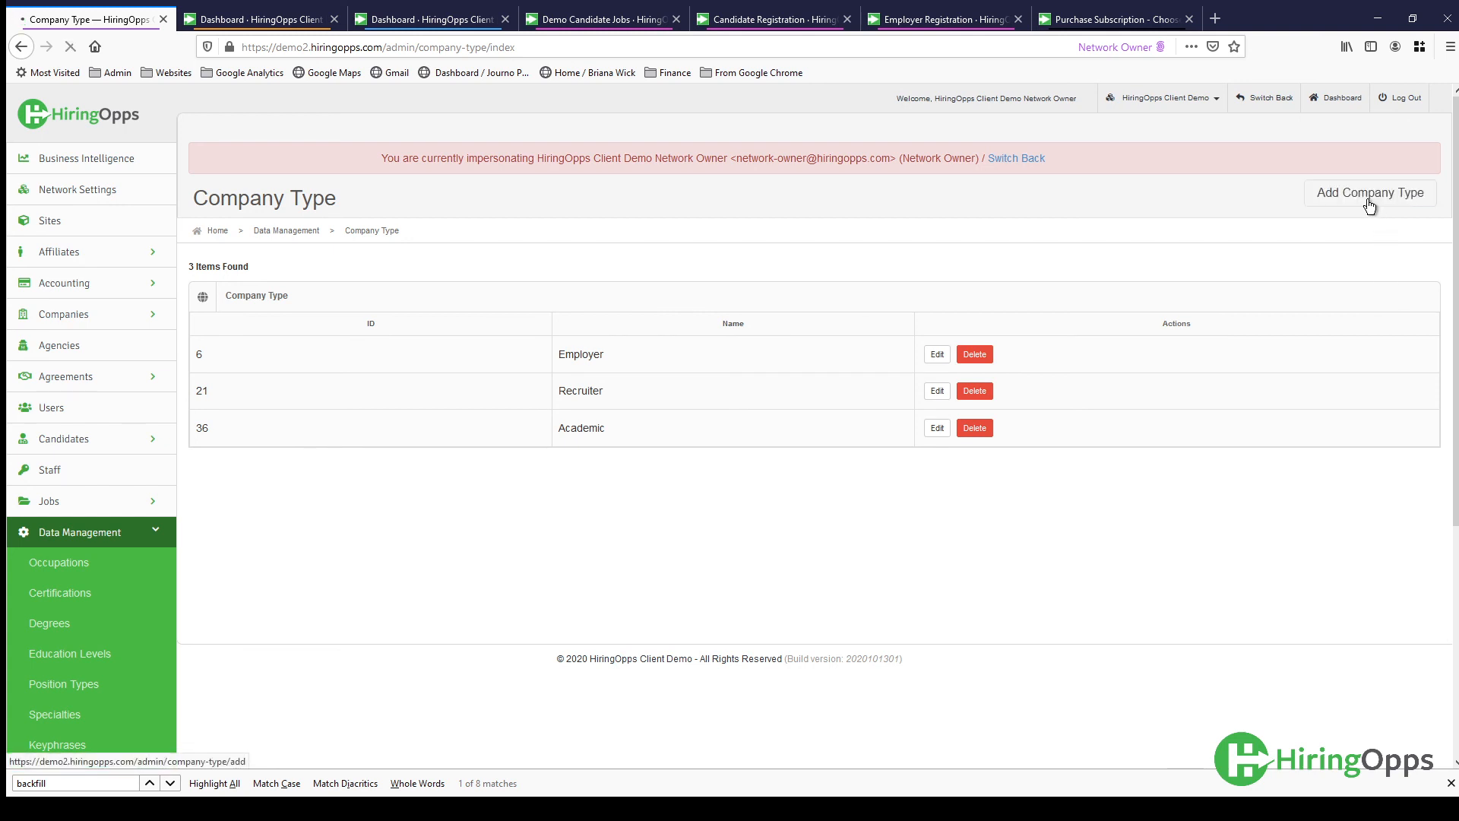